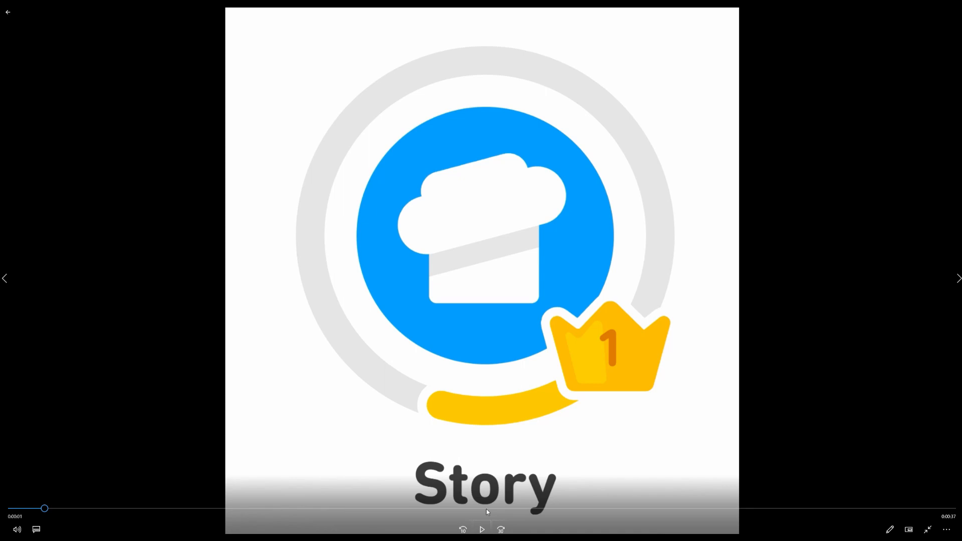
{"action": "left_click", "coordinate": [483, 530]}
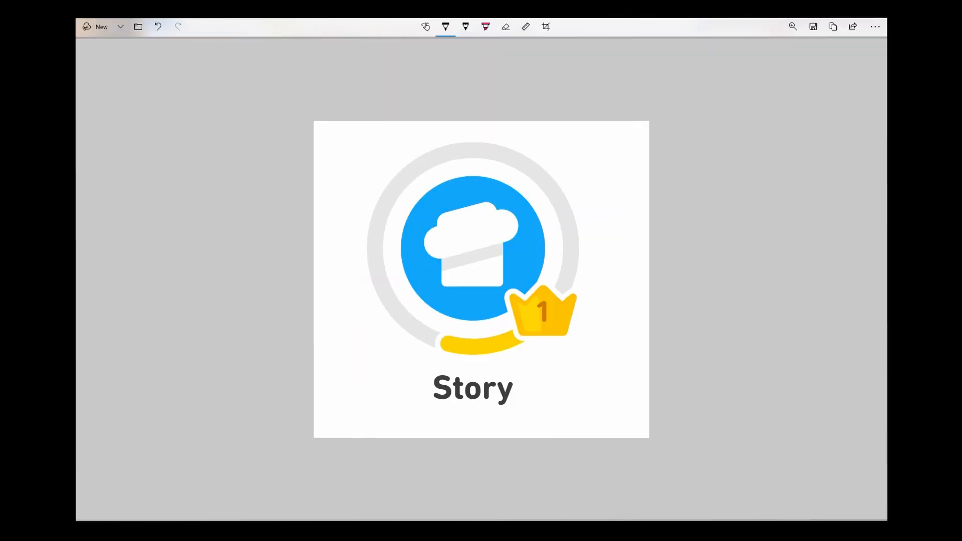
Handwrite "Break it Down!" in black in the blank area outside the ring's upper-right part and underline it
{"action": "scroll", "coordinate": [476, 291], "scroll_direction": "up", "scroll_amount": 5}
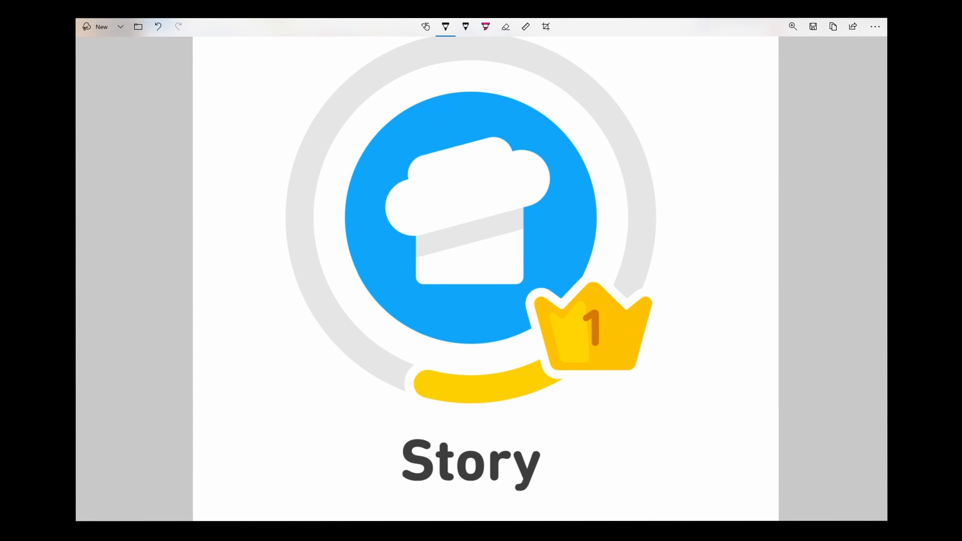
{"action": "scroll", "coordinate": [485, 278], "scroll_direction": "up", "scroll_amount": 1}
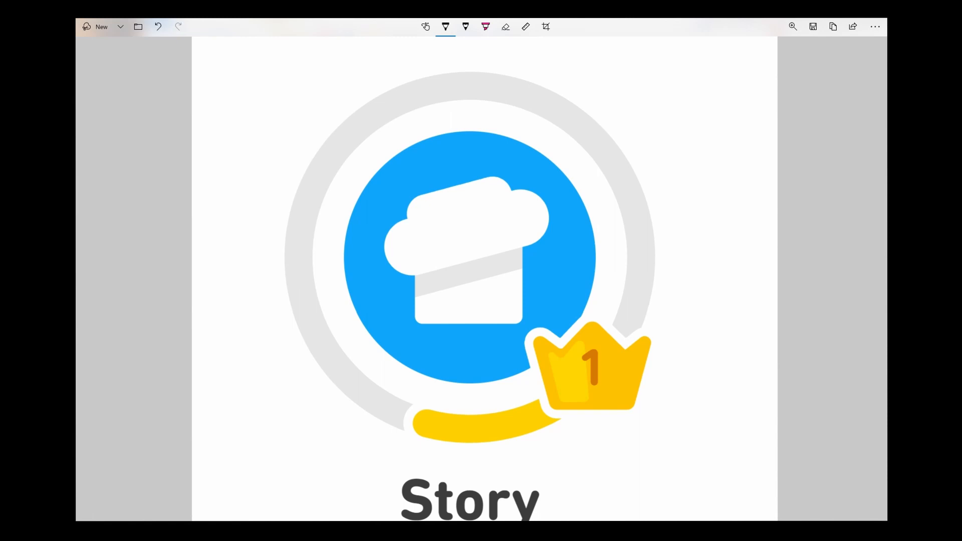
{"action": "scroll", "coordinate": [568, 150], "scroll_direction": "up", "scroll_amount": 3}
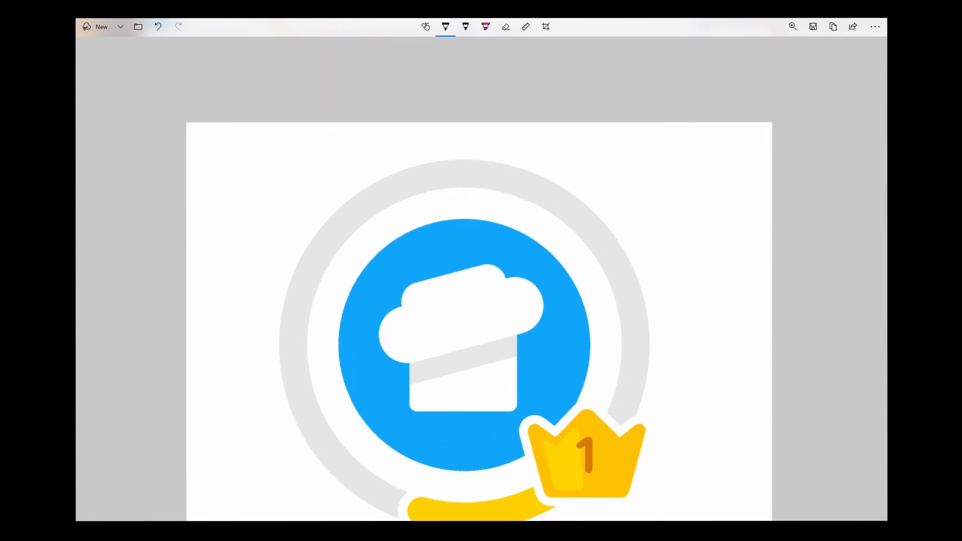
{"action": "mouse_move", "coordinate": [569, 150]}
{"action": "left_mouse_down"}
{"action": "mouse_move", "coordinate": [573, 176]}
{"action": "mouse_move", "coordinate": [621, 151]}
{"action": "mouse_move", "coordinate": [646, 161]}
{"action": "mouse_move", "coordinate": [736, 143]}
{"action": "left_mouse_up"}
{"action": "left_click", "coordinate": [700, 130]}
{"action": "left_click_drag", "start_coordinate": [638, 189], "coordinate": [651, 212]}
{"action": "left_click_drag", "start_coordinate": [673, 189], "coordinate": [717, 185]}
{"action": "left_click_drag", "start_coordinate": [723, 181], "coordinate": [740, 193]}
{"action": "left_click_drag", "start_coordinate": [746, 164], "coordinate": [752, 182]}
{"action": "left_click", "coordinate": [758, 193]}
{"action": "left_click_drag", "start_coordinate": [653, 246], "coordinate": [767, 213]}
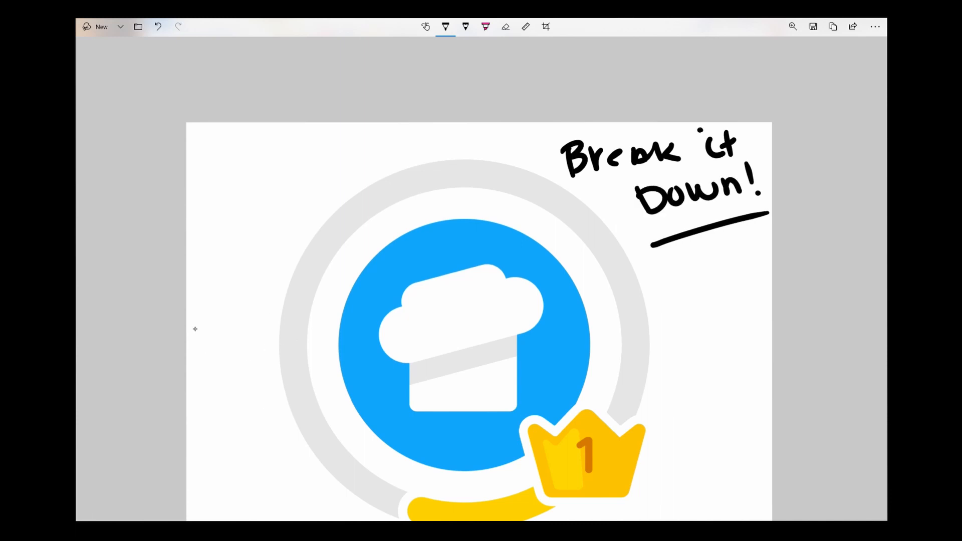
Mark the outer gray ring with a red arrow and handwrite the label "Circle" in red beside it
{"action": "scroll", "coordinate": [195, 329], "scroll_direction": "down", "scroll_amount": 2}
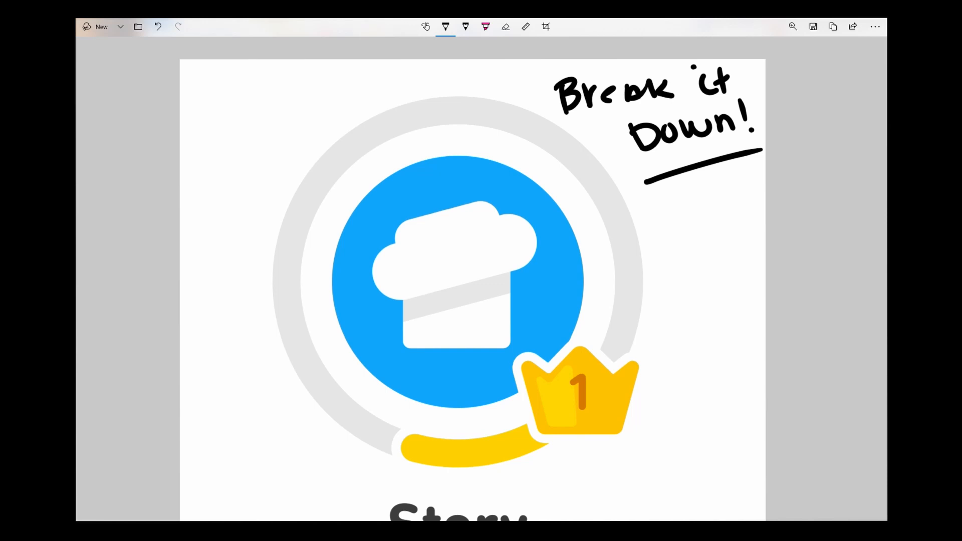
{"action": "scroll", "coordinate": [481, 279], "scroll_direction": "up", "scroll_amount": 1}
{"action": "scroll", "coordinate": [481, 279], "scroll_direction": "down", "scroll_amount": 1}
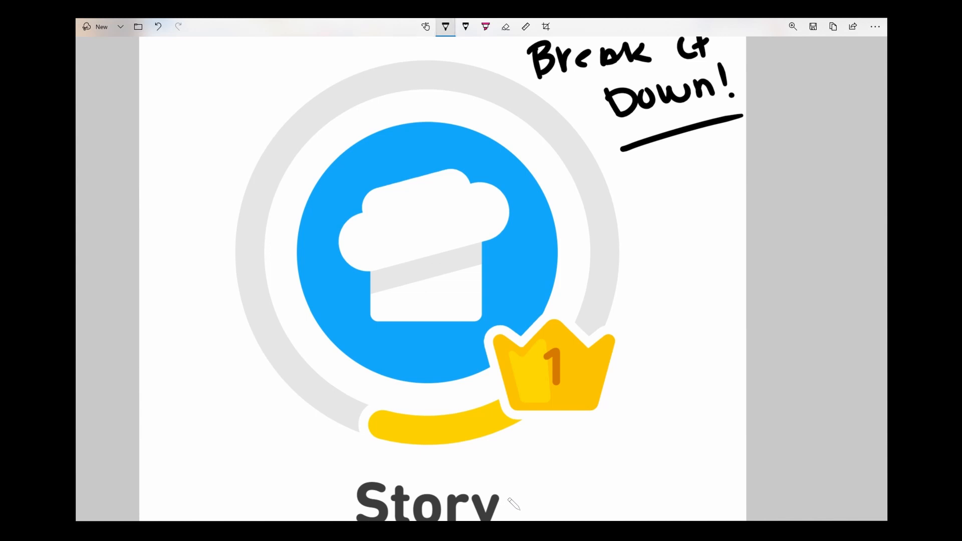
{"action": "mouse_move", "coordinate": [673, 260]}
{"action": "left_mouse_down"}
{"action": "mouse_move", "coordinate": [604, 229]}
{"action": "mouse_move", "coordinate": [610, 248]}
{"action": "mouse_move", "coordinate": [600, 228]}
{"action": "left_mouse_up"}
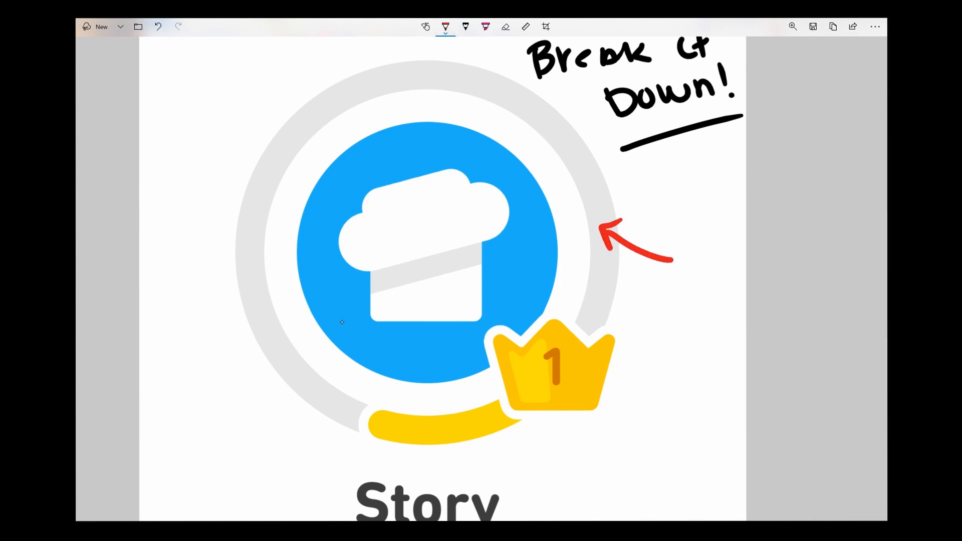
{"action": "mouse_move", "coordinate": [648, 185]}
{"action": "left_mouse_down"}
{"action": "mouse_move", "coordinate": [637, 186]}
{"action": "mouse_move", "coordinate": [649, 211]}
{"action": "left_mouse_up"}
{"action": "mouse_move", "coordinate": [654, 194]}
{"action": "left_mouse_down"}
{"action": "mouse_move", "coordinate": [655, 206]}
{"action": "mouse_move", "coordinate": [697, 170]}
{"action": "mouse_move", "coordinate": [722, 188]}
{"action": "left_mouse_up"}
{"action": "left_click", "coordinate": [653, 177]}
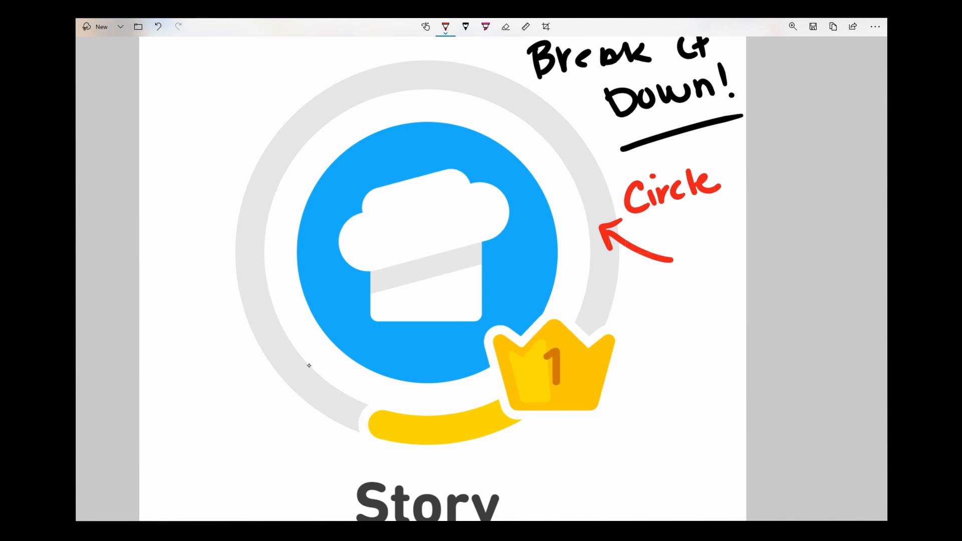
Switch the pen color to orange, point an arrow at the blue disc and handwrite the label "Circle"
{"action": "left_click", "coordinate": [445, 27]}
{"action": "left_click", "coordinate": [459, 96]}
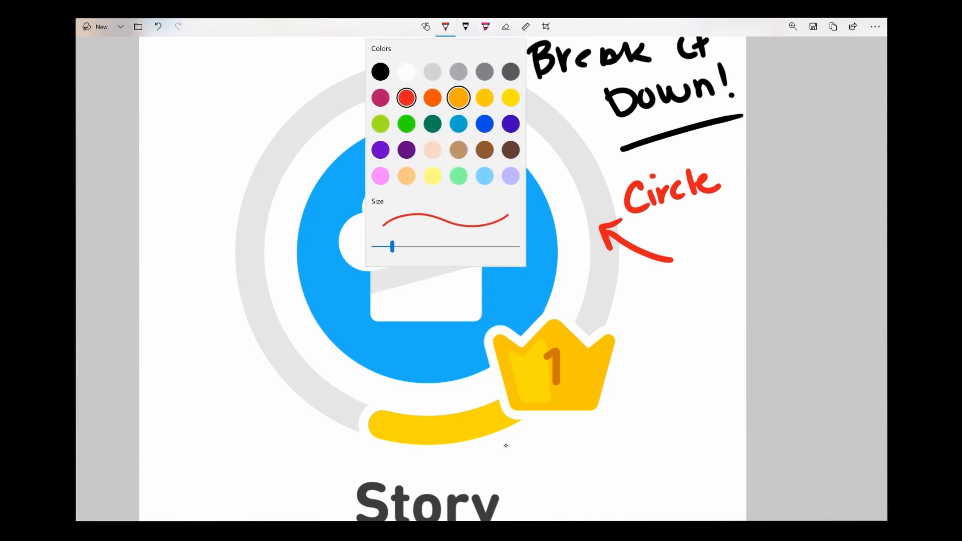
{"action": "left_click", "coordinate": [506, 445]}
{"action": "left_click_drag", "start_coordinate": [246, 368], "coordinate": [340, 300]}
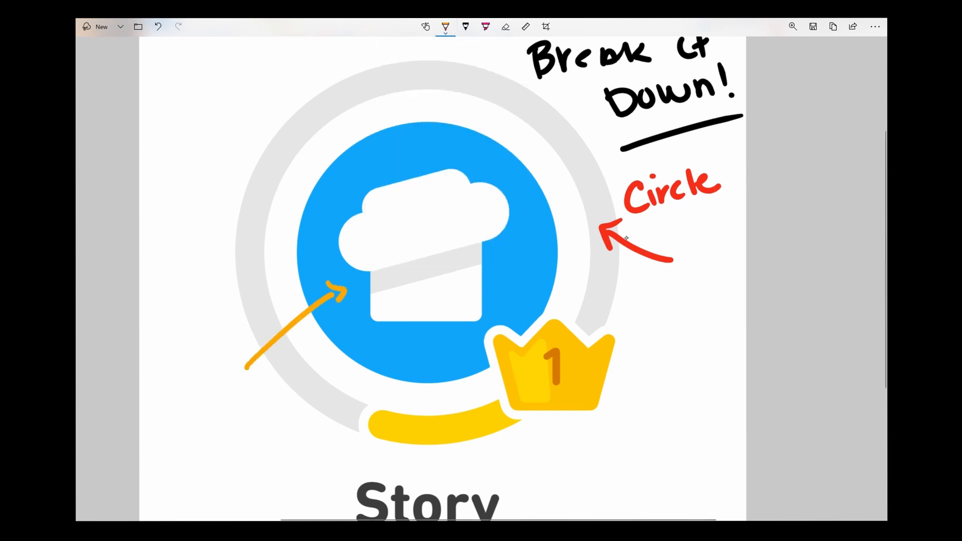
{"action": "mouse_move", "coordinate": [231, 383]}
{"action": "left_mouse_down"}
{"action": "mouse_move", "coordinate": [219, 403]}
{"action": "mouse_move", "coordinate": [236, 412]}
{"action": "left_mouse_up"}
{"action": "left_click_drag", "start_coordinate": [244, 388], "coordinate": [246, 405]}
{"action": "mouse_move", "coordinate": [250, 405]}
{"action": "left_mouse_down"}
{"action": "mouse_move", "coordinate": [258, 388]}
{"action": "mouse_move", "coordinate": [278, 387]}
{"action": "left_mouse_up"}
{"action": "left_click_drag", "start_coordinate": [279, 386], "coordinate": [313, 373]}
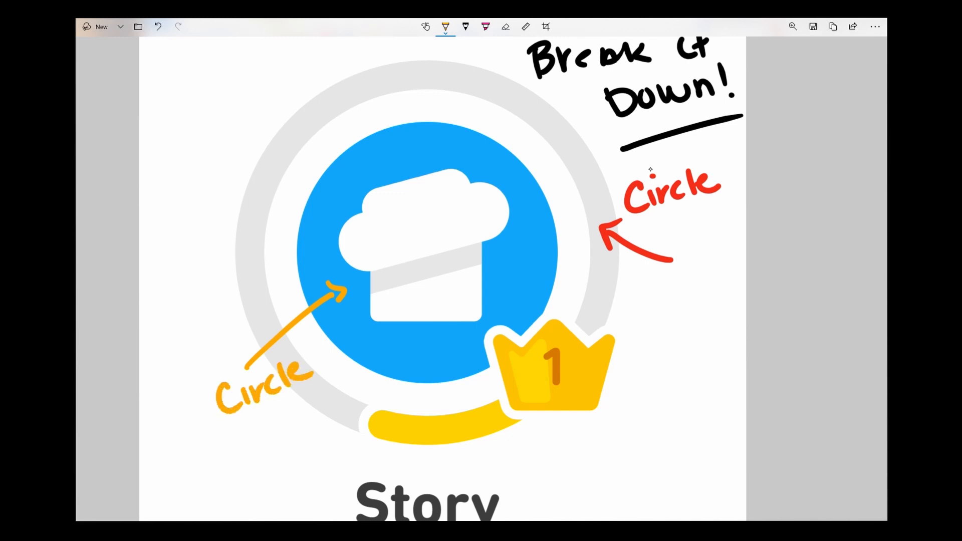
Mark the hat's base with a green arrow labeled "Square" and the hat's two puffy parts with purple arrows labeled "rect. rounded corners"
{"action": "mouse_move", "coordinate": [440, 316]}
{"action": "left_mouse_down"}
{"action": "mouse_move", "coordinate": [449, 299]}
{"action": "mouse_move", "coordinate": [464, 311]}
{"action": "mouse_move", "coordinate": [458, 370]}
{"action": "mouse_move", "coordinate": [441, 401]}
{"action": "mouse_move", "coordinate": [514, 346]}
{"action": "left_mouse_up"}
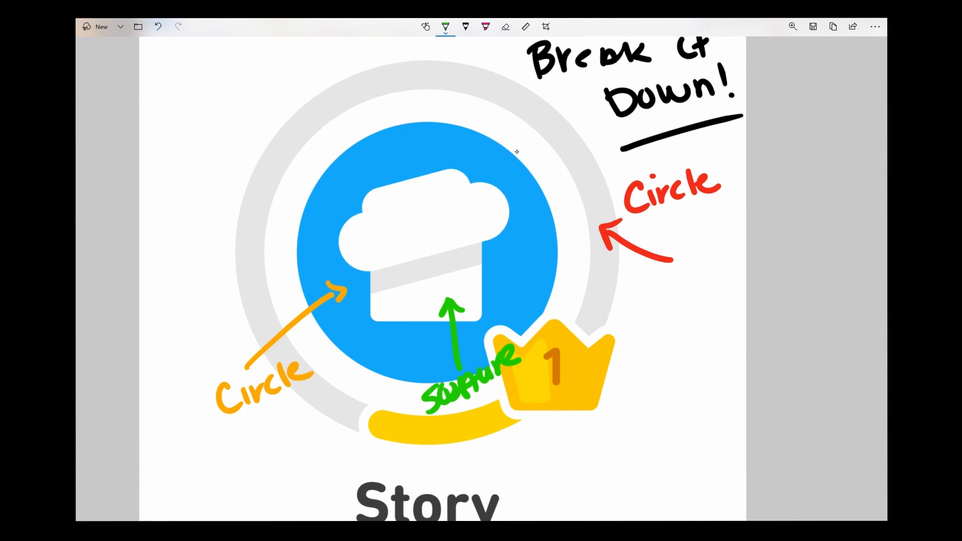
{"action": "mouse_move", "coordinate": [258, 255]}
{"action": "left_mouse_down"}
{"action": "mouse_move", "coordinate": [353, 237]}
{"action": "mouse_move", "coordinate": [359, 247]}
{"action": "left_mouse_up"}
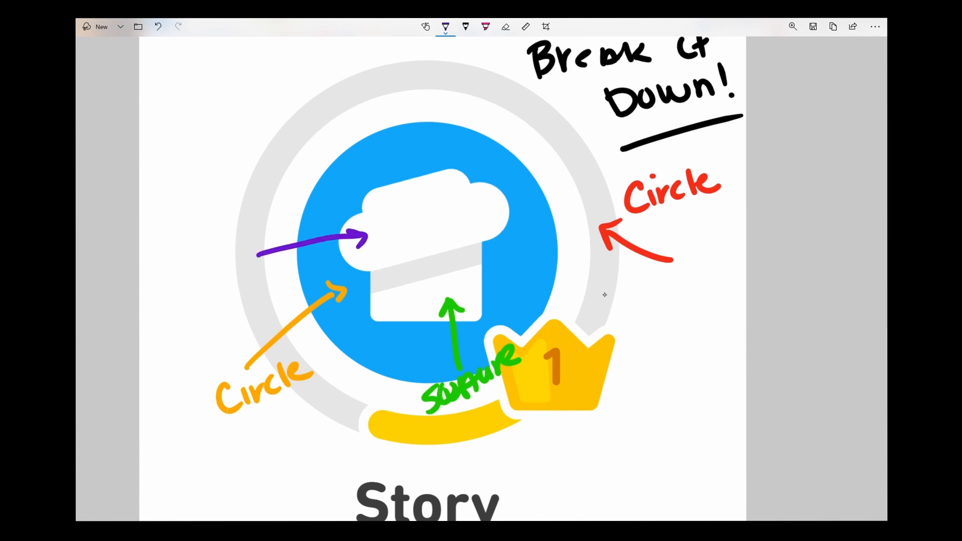
{"action": "left_click_drag", "start_coordinate": [242, 217], "coordinate": [290, 212]}
{"action": "mouse_move", "coordinate": [300, 184]}
{"action": "left_mouse_down"}
{"action": "mouse_move", "coordinate": [339, 166]}
{"action": "mouse_move", "coordinate": [407, 146]}
{"action": "mouse_move", "coordinate": [395, 162]}
{"action": "mouse_move", "coordinate": [479, 132]}
{"action": "mouse_move", "coordinate": [507, 138]}
{"action": "left_mouse_up"}
{"action": "left_click", "coordinate": [311, 195]}
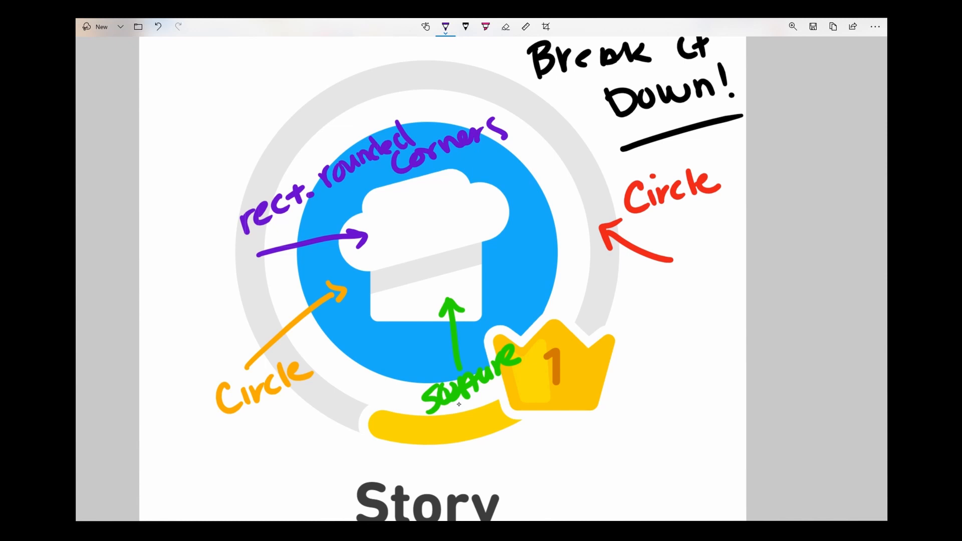
{"action": "left_click_drag", "start_coordinate": [252, 257], "coordinate": [382, 205]}
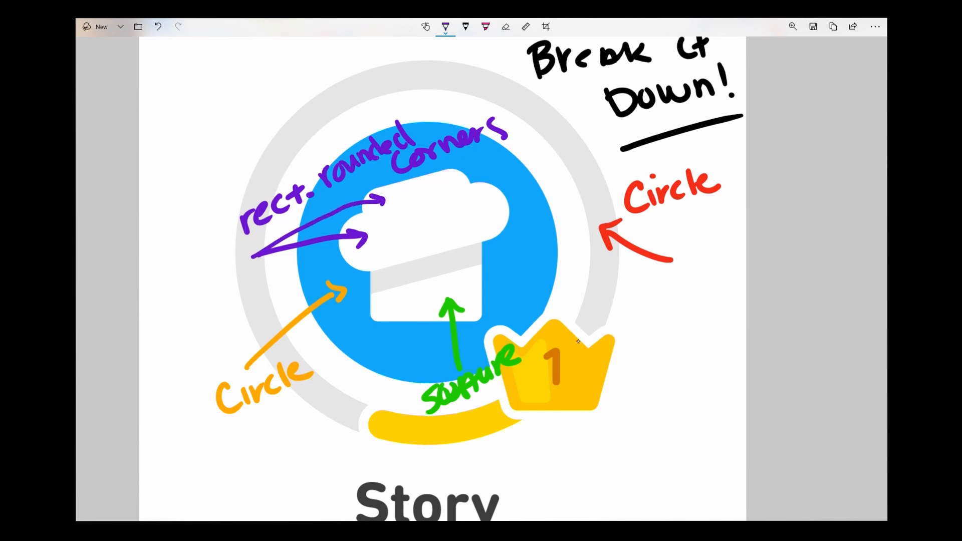
Mark the gray band of the chef hat with a yellow arrow and handwrite the label "Rect." below it
{"action": "left_click_drag", "start_coordinate": [377, 334], "coordinate": [394, 280]}
{"action": "left_click_drag", "start_coordinate": [382, 289], "coordinate": [398, 295]}
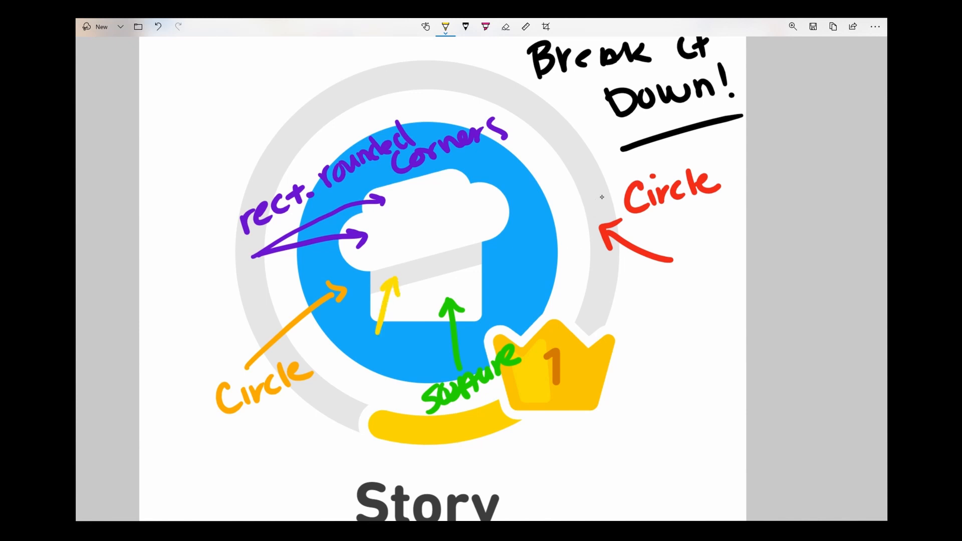
{"action": "left_click_drag", "start_coordinate": [362, 341], "coordinate": [357, 361]}
{"action": "mouse_move", "coordinate": [351, 345]}
{"action": "left_mouse_down"}
{"action": "mouse_move", "coordinate": [363, 360]}
{"action": "mouse_move", "coordinate": [357, 349]}
{"action": "mouse_move", "coordinate": [382, 350]}
{"action": "left_mouse_up"}
{"action": "left_click_drag", "start_coordinate": [399, 332], "coordinate": [396, 348]}
{"action": "left_click_drag", "start_coordinate": [394, 332], "coordinate": [411, 325]}
{"action": "left_click_drag", "start_coordinate": [403, 328], "coordinate": [401, 345]}
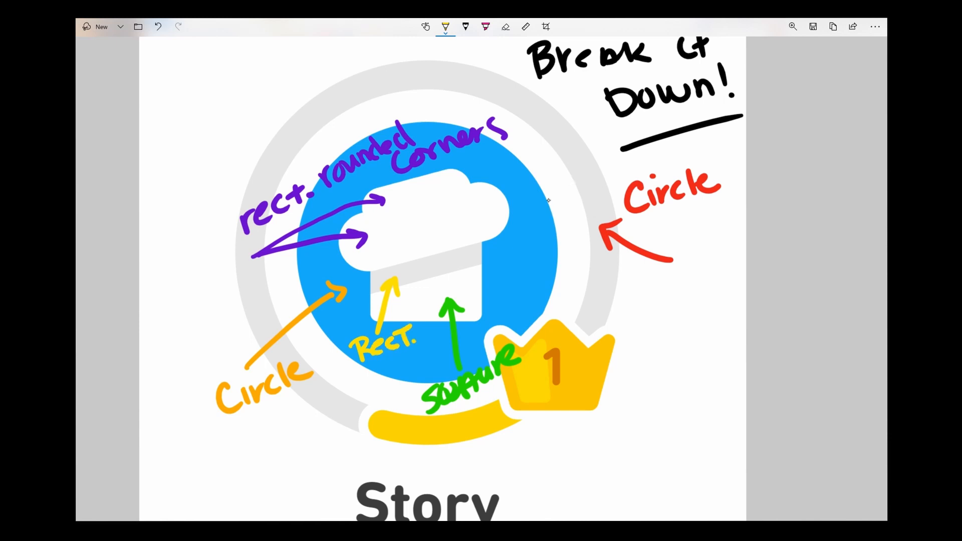
Switch the pen color to black, point an arrow at the yellow progress arc and write "??" beside it
{"action": "left_click", "coordinate": [446, 27]}
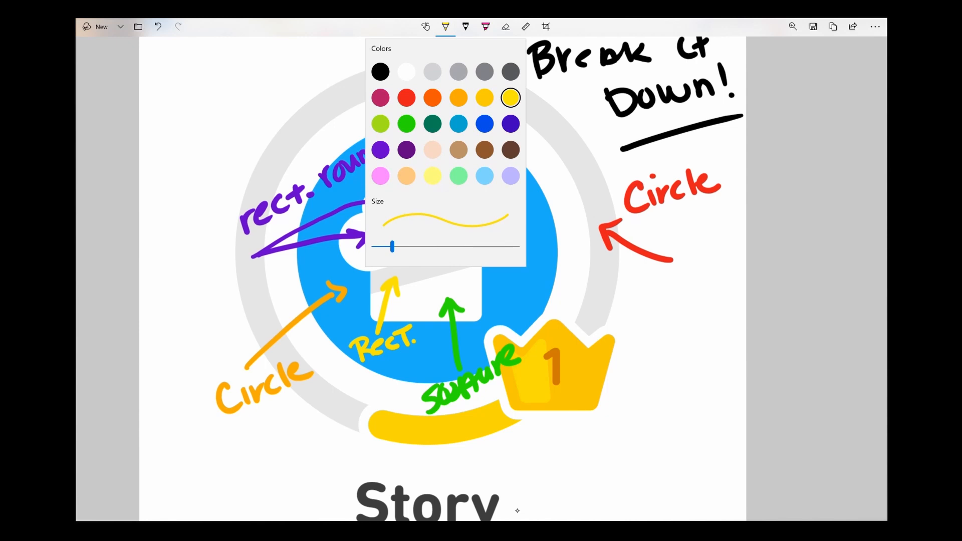
{"action": "left_click", "coordinate": [380, 72]}
{"action": "left_click", "coordinate": [576, 469]}
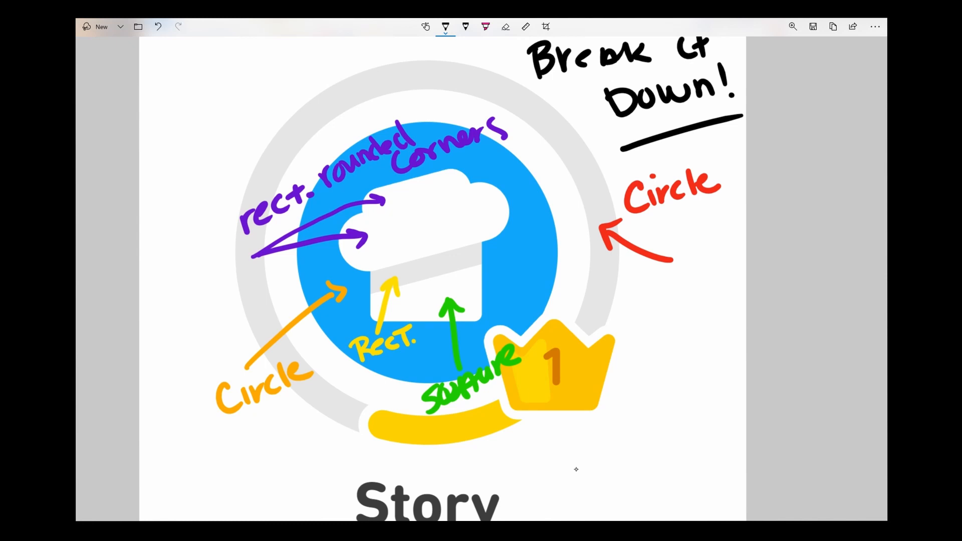
{"action": "mouse_move", "coordinate": [456, 436]}
{"action": "left_mouse_down"}
{"action": "mouse_move", "coordinate": [459, 427]}
{"action": "mouse_move", "coordinate": [476, 446]}
{"action": "mouse_move", "coordinate": [476, 462]}
{"action": "mouse_move", "coordinate": [492, 462]}
{"action": "left_mouse_up"}
{"action": "left_click", "coordinate": [484, 451]}
{"action": "left_click", "coordinate": [492, 471]}
{"action": "left_click_drag", "start_coordinate": [498, 448], "coordinate": [505, 462]}
{"action": "left_click", "coordinate": [506, 470]}
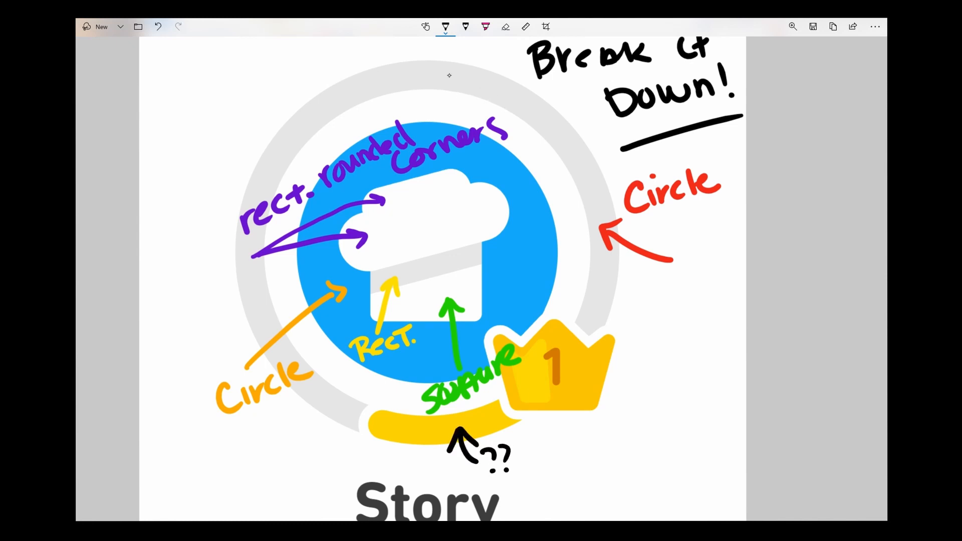
Point a black arrow at the crown and sketch a crown beside it from a rectangle with triangles on its sides and top
{"action": "mouse_move", "coordinate": [572, 391]}
{"action": "left_mouse_down"}
{"action": "mouse_move", "coordinate": [589, 429]}
{"action": "mouse_move", "coordinate": [569, 392]}
{"action": "mouse_move", "coordinate": [590, 399]}
{"action": "left_mouse_up"}
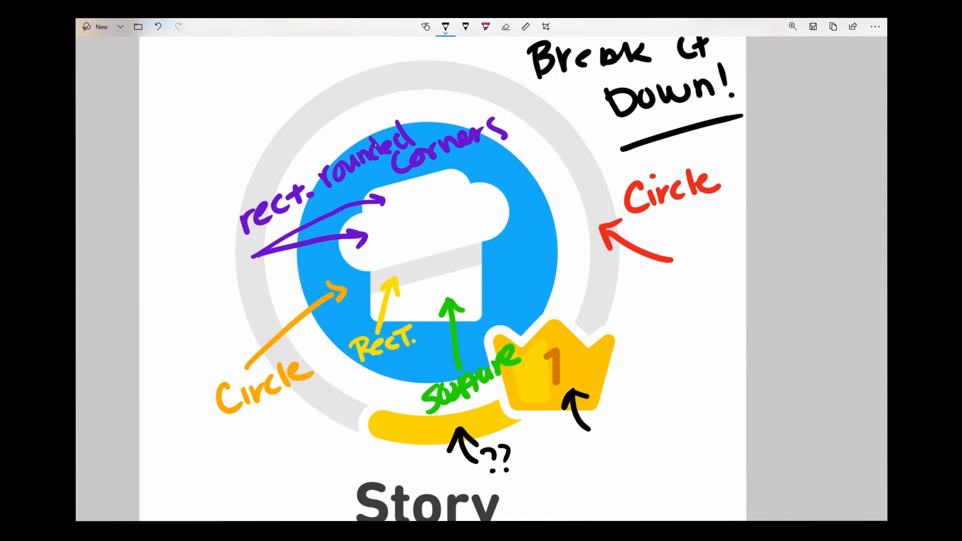
{"action": "mouse_move", "coordinate": [621, 371]}
{"action": "left_mouse_down"}
{"action": "mouse_move", "coordinate": [656, 368]}
{"action": "mouse_move", "coordinate": [688, 403]}
{"action": "mouse_move", "coordinate": [629, 417]}
{"action": "mouse_move", "coordinate": [622, 373]}
{"action": "left_mouse_up"}
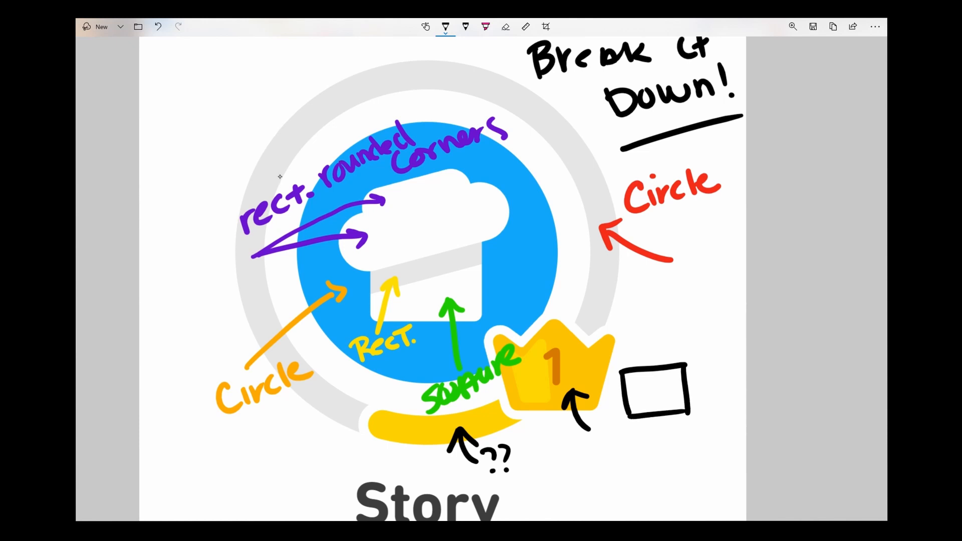
{"action": "mouse_move", "coordinate": [685, 365]}
{"action": "left_mouse_down"}
{"action": "mouse_move", "coordinate": [711, 355]}
{"action": "mouse_move", "coordinate": [691, 413]}
{"action": "left_mouse_up"}
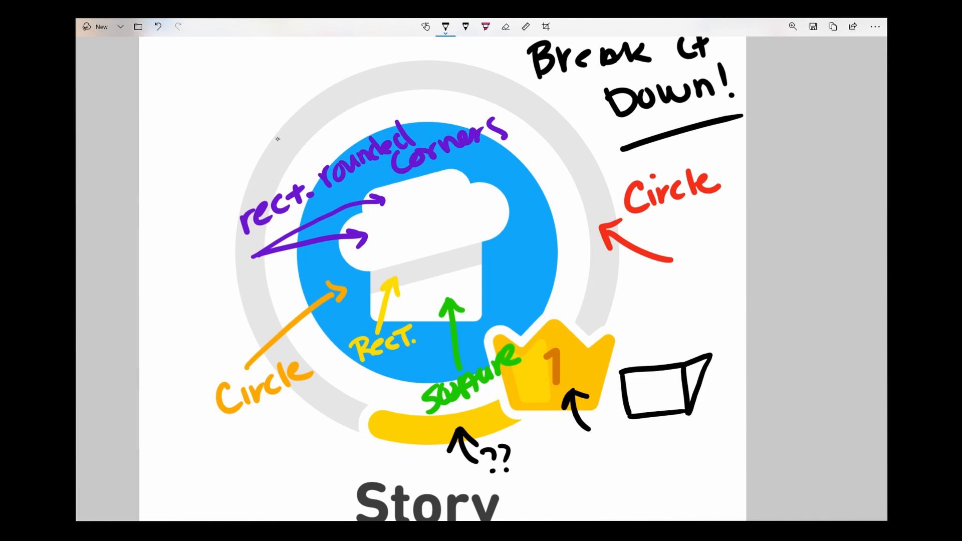
{"action": "mouse_move", "coordinate": [621, 373]}
{"action": "left_mouse_down"}
{"action": "mouse_move", "coordinate": [601, 372]}
{"action": "mouse_move", "coordinate": [626, 416]}
{"action": "left_mouse_up"}
{"action": "mouse_move", "coordinate": [629, 342]}
{"action": "left_mouse_down"}
{"action": "mouse_move", "coordinate": [624, 371]}
{"action": "mouse_move", "coordinate": [649, 365]}
{"action": "mouse_move", "coordinate": [667, 343]}
{"action": "mouse_move", "coordinate": [676, 363]}
{"action": "left_mouse_up"}
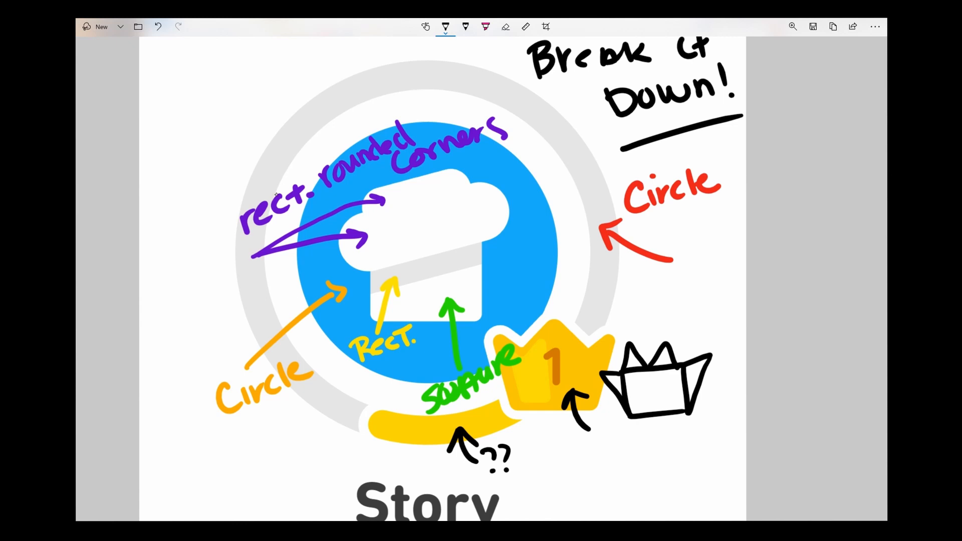
Undo the last six pen strokes on the annotated image
{"action": "key", "text": "ctrl+z"}
{"action": "key", "text": "ctrl+z"}
{"action": "key", "text": "ctrl+z"}
{"action": "key", "text": "ctrl+z"}
{"action": "key", "text": "ctrl+z"}
{"action": "key", "text": "ctrl+z"}
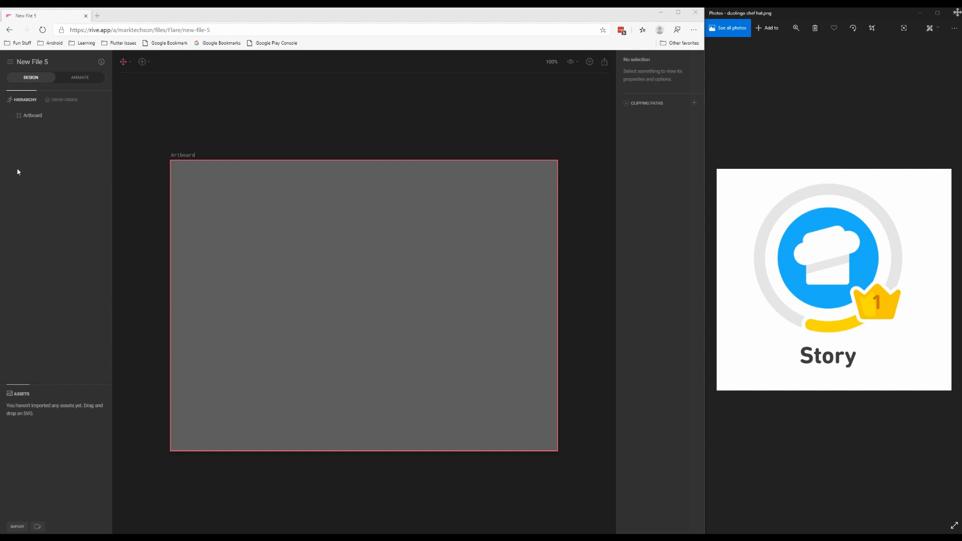
In Rive, draw a circle about 495 px in diameter on the artboard with the Ellipse tool
{"action": "left_click", "coordinate": [142, 61]}
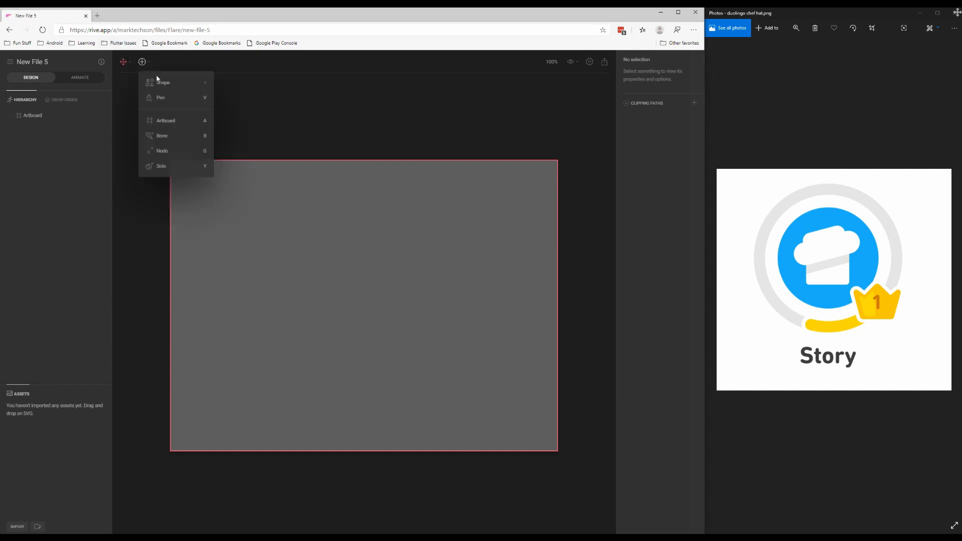
{"action": "mouse_move", "coordinate": [209, 89]}
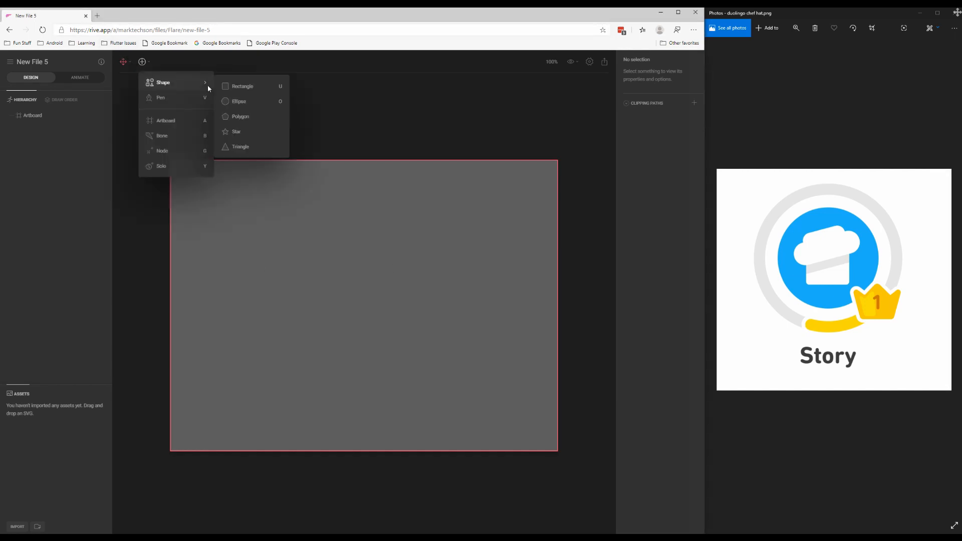
{"action": "left_click", "coordinate": [236, 105]}
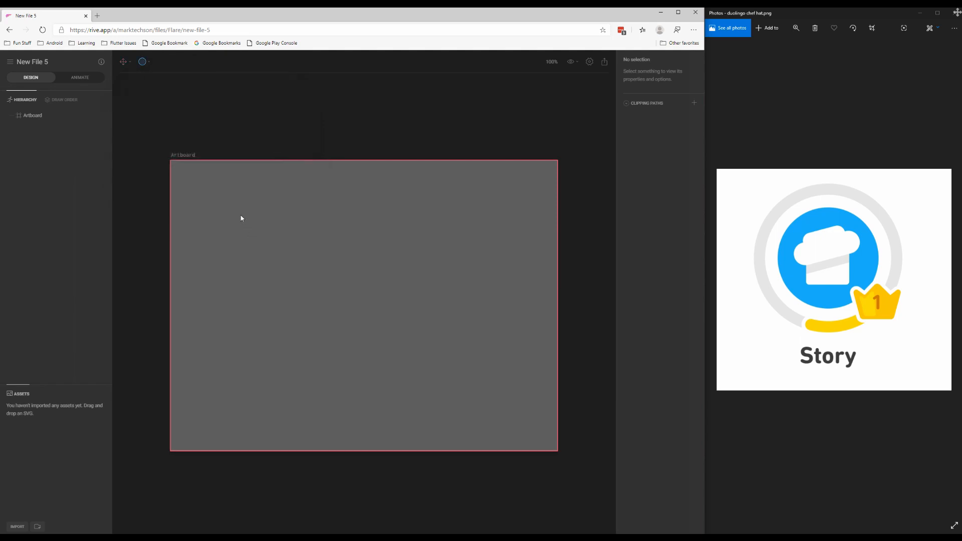
{"action": "left_click_drag", "start_coordinate": [241, 214], "coordinate": [429, 369]}
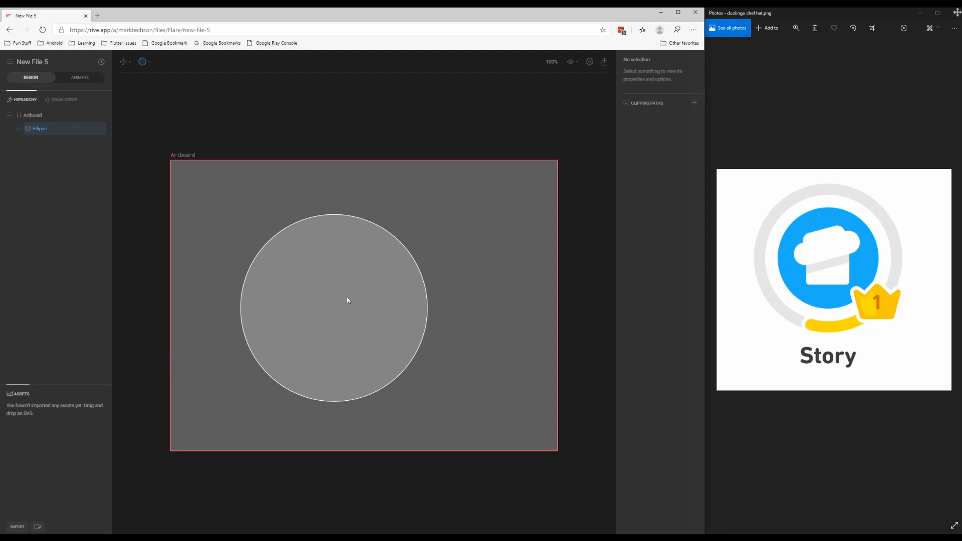
Select the circle and align it to the artboard's center both horizontally and vertically
{"action": "left_click", "coordinate": [348, 300]}
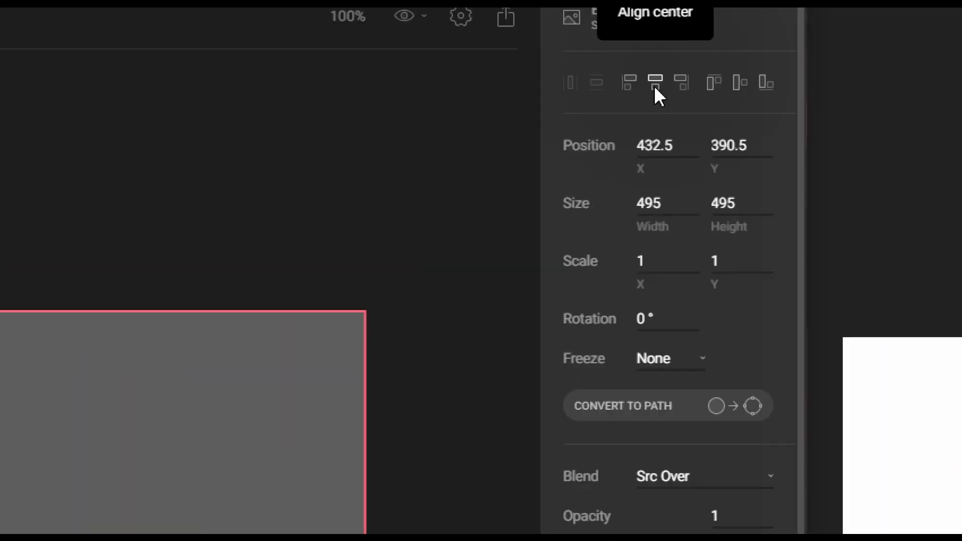
{"action": "left_click", "coordinate": [654, 83]}
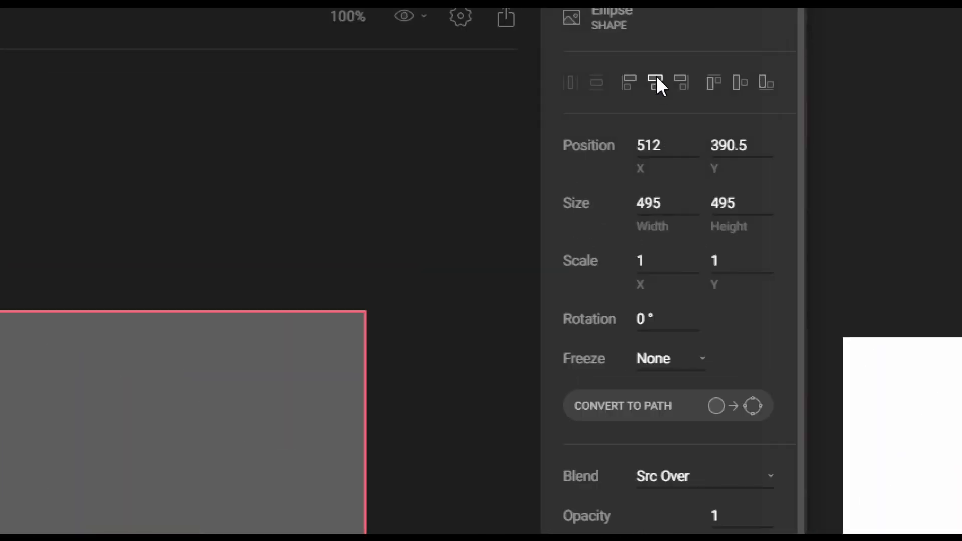
{"action": "left_click", "coordinate": [740, 84]}
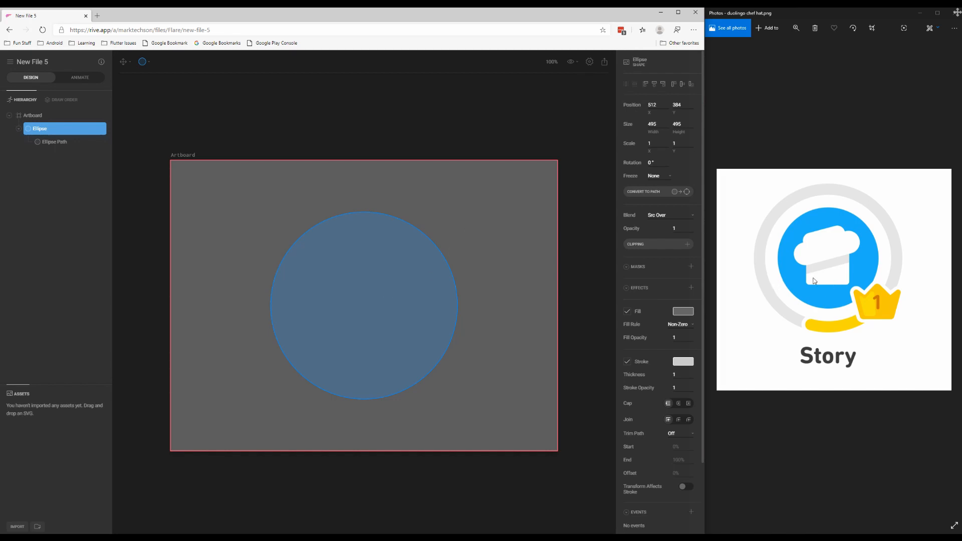
Change the circle's fill color to white (#FFFFFF)
{"action": "left_click", "coordinate": [678, 315]}
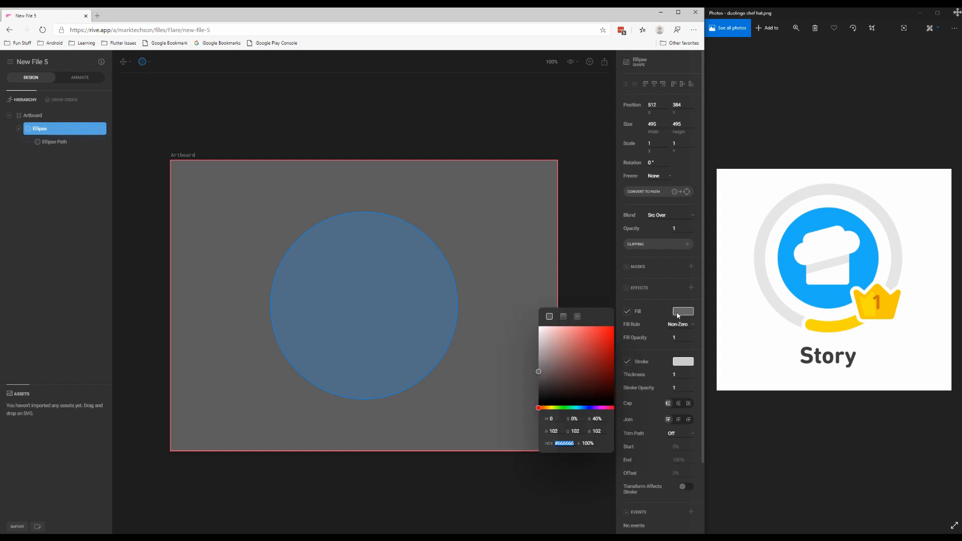
{"action": "left_click_drag", "start_coordinate": [548, 371], "coordinate": [530, 312]}
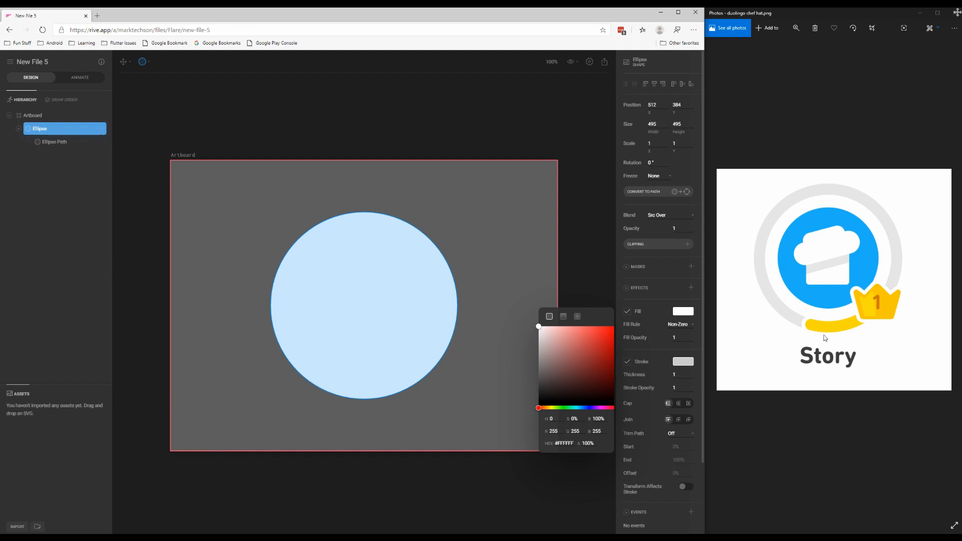
Set the circle's stroke thickness to 29
{"action": "left_click", "coordinate": [669, 369]}
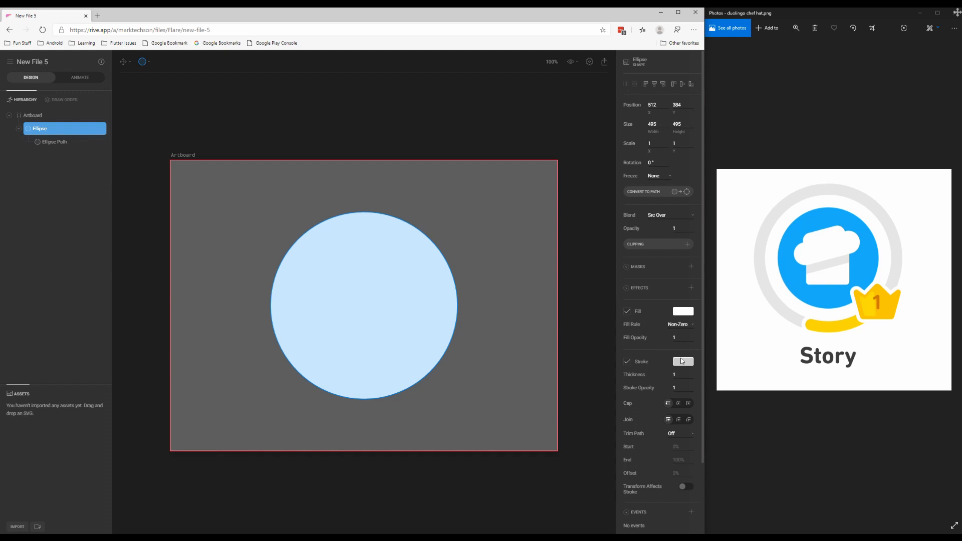
{"action": "left_click", "coordinate": [682, 361]}
{"action": "left_click", "coordinate": [656, 362]}
{"action": "mouse_move", "coordinate": [682, 374]}
{"action": "left_mouse_down"}
{"action": "mouse_move", "coordinate": [675, 263]}
{"action": "mouse_move", "coordinate": [678, 346]}
{"action": "mouse_move", "coordinate": [676, 299]}
{"action": "left_mouse_up"}
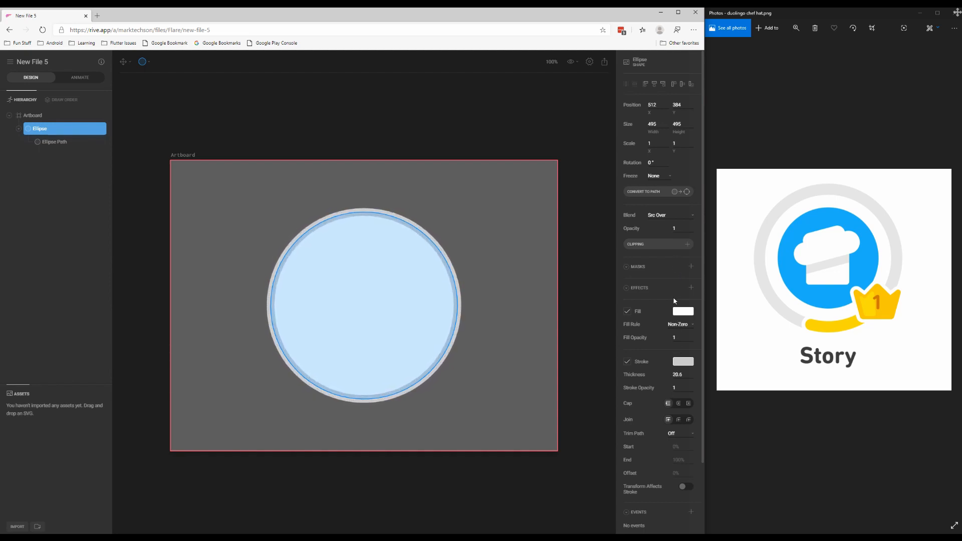
{"action": "left_click", "coordinate": [680, 374]}
{"action": "type", "text": "29"}
{"action": "key", "text": "Return"}
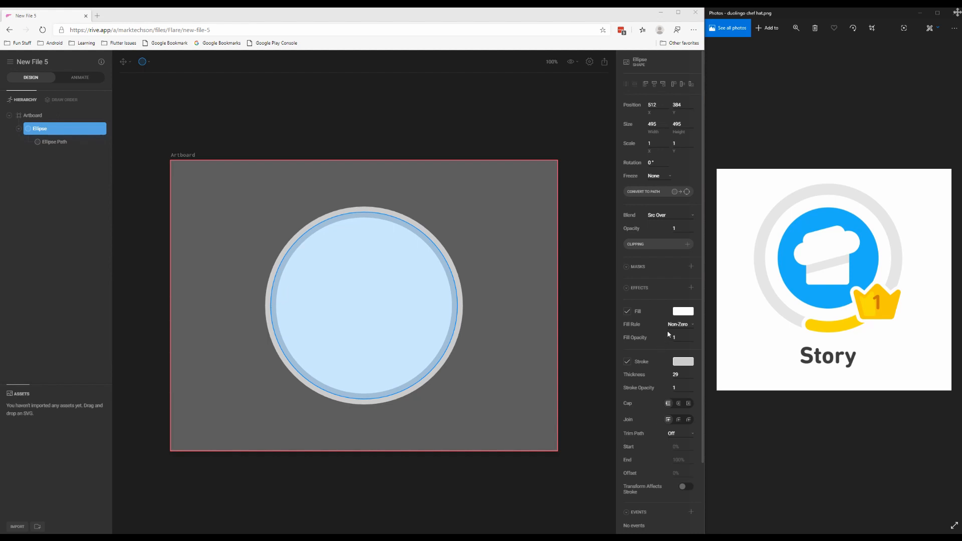
Change the circle's stroke color to light gray (#E5E5E5) and deselect the circle
{"action": "left_click", "coordinate": [684, 362]}
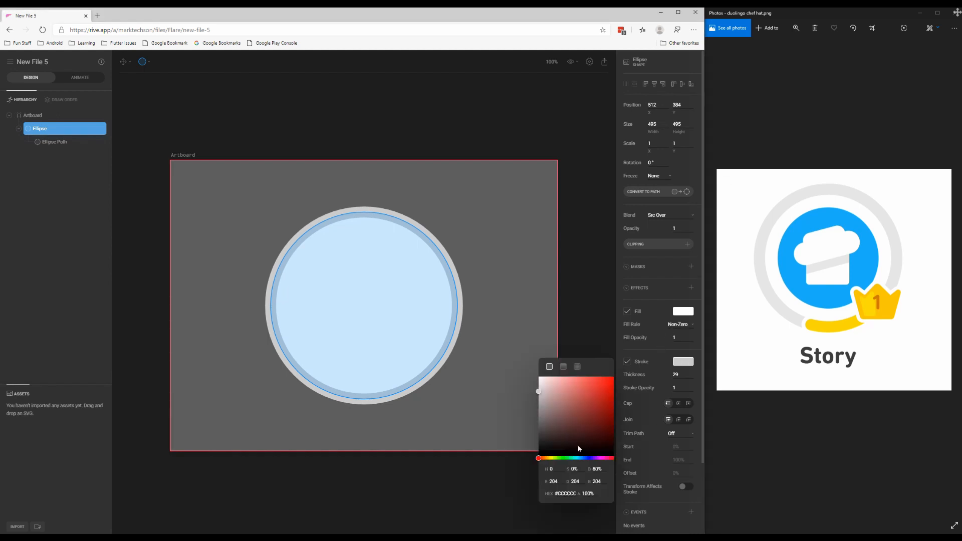
{"action": "left_click", "coordinate": [565, 492]}
{"action": "type", "text": "E5E5E5"}
{"action": "key", "text": "Return"}
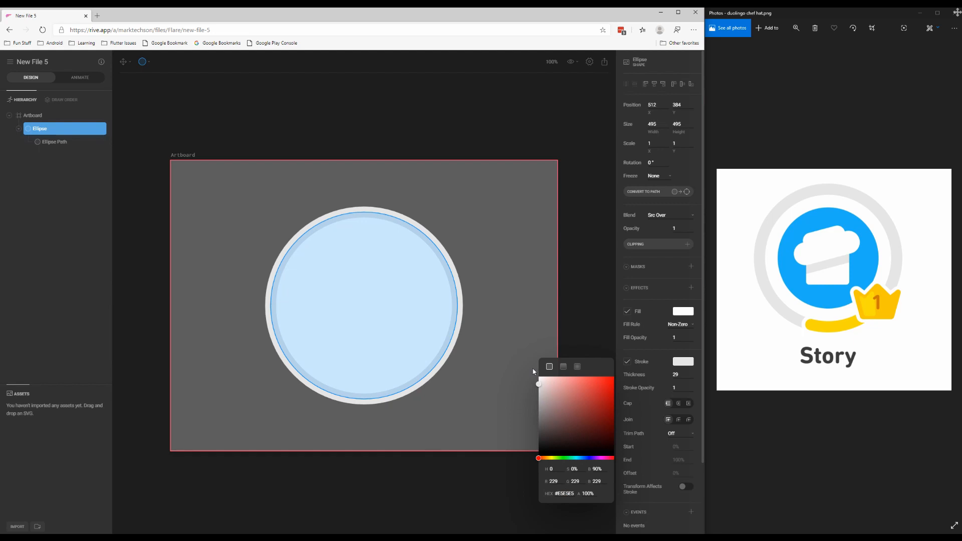
{"action": "left_click", "coordinate": [516, 327]}
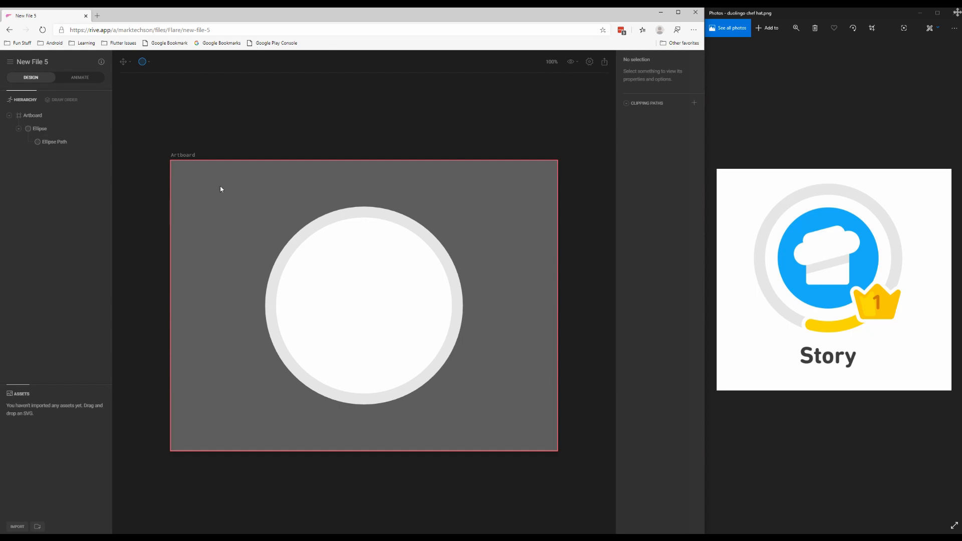
Draw a second circle about 378 px in diameter and center it on the artboard horizontally and vertically
{"action": "left_click_drag", "start_coordinate": [220, 180], "coordinate": [357, 332]}
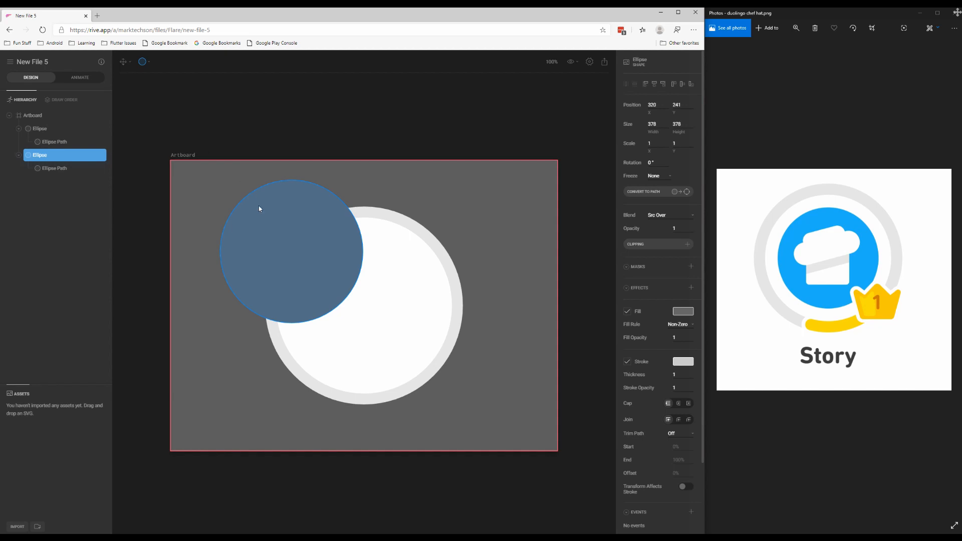
{"action": "key", "text": "Escape"}
{"action": "left_click_drag", "start_coordinate": [270, 214], "coordinate": [339, 265]}
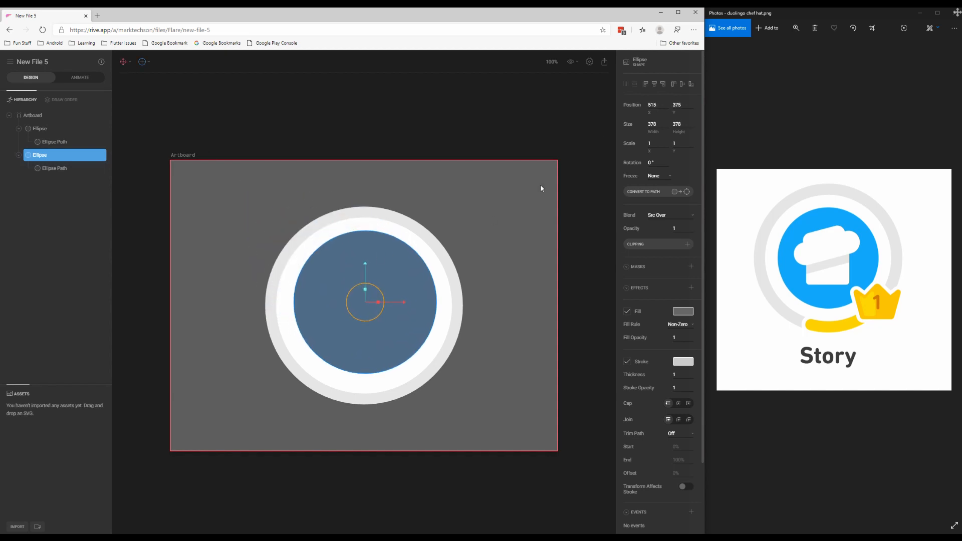
{"action": "left_click", "coordinate": [654, 84]}
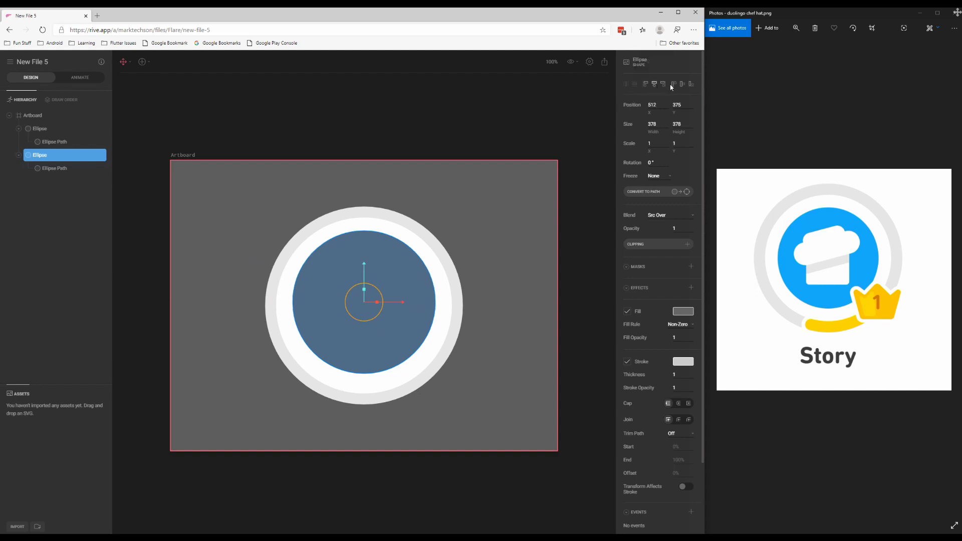
{"action": "left_click", "coordinate": [682, 84]}
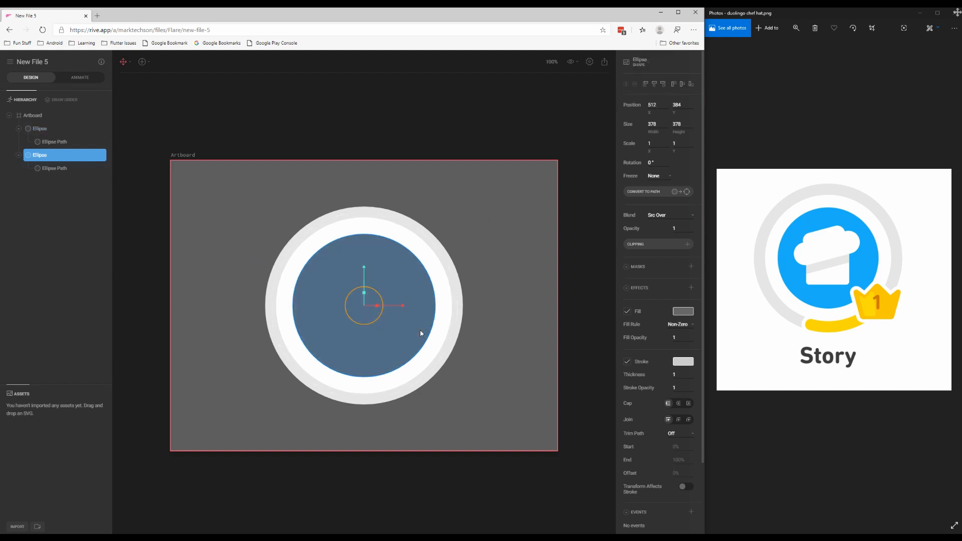
{"action": "left_click", "coordinate": [544, 339]}
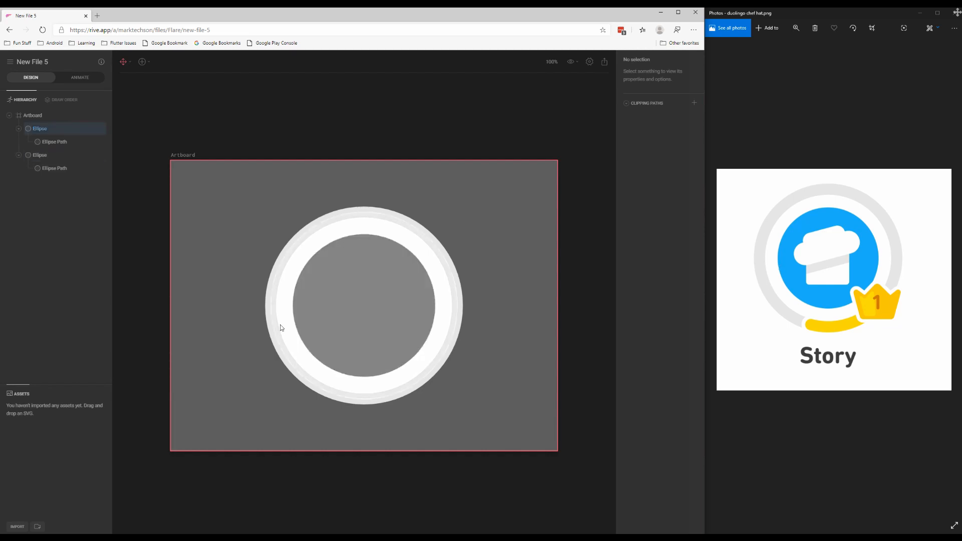
Set the inner circle's width and height to 385
{"action": "left_click", "coordinate": [331, 322]}
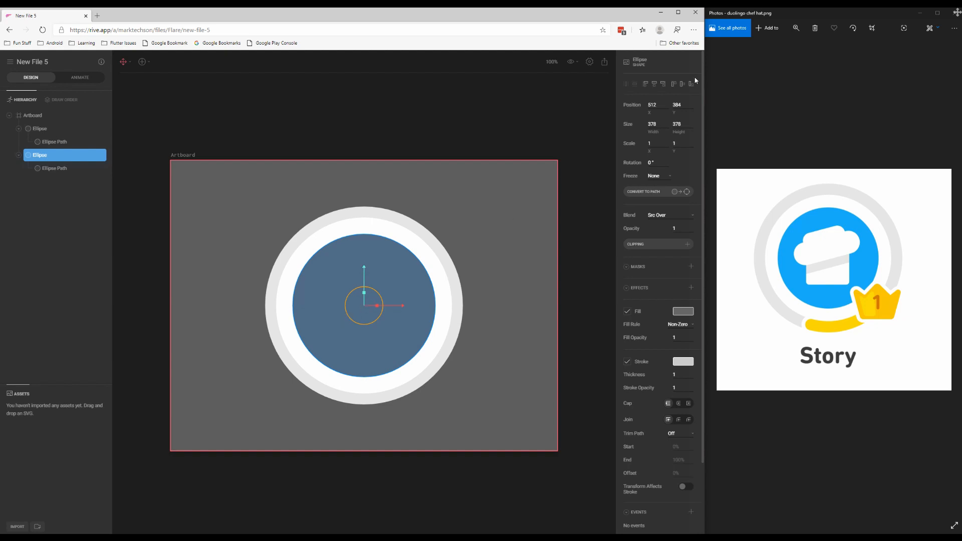
{"action": "left_click", "coordinate": [660, 123]}
{"action": "type", "text": "385"}
{"action": "key", "text": "Tab"}
{"action": "type", "text": "385"}
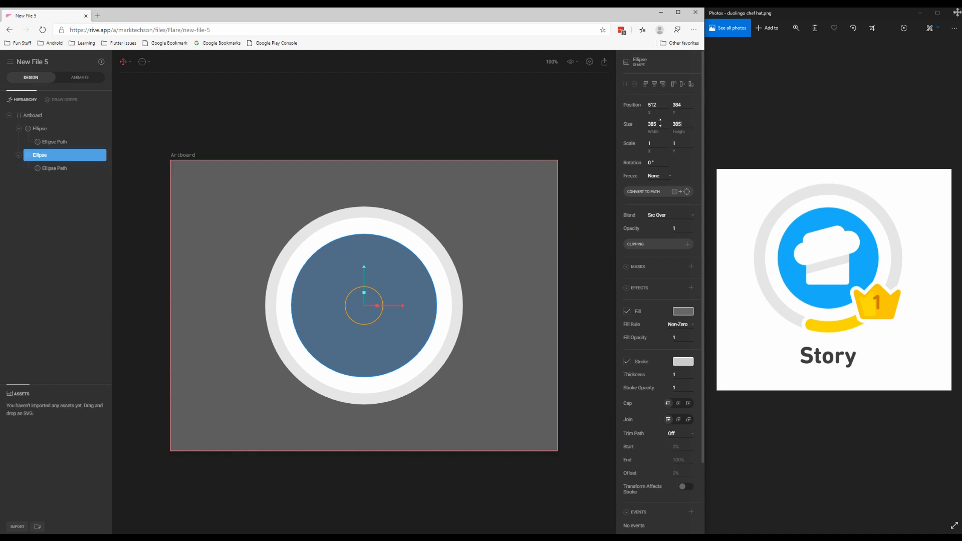
{"action": "key", "text": "Tab"}
{"action": "left_click", "coordinate": [448, 223]}
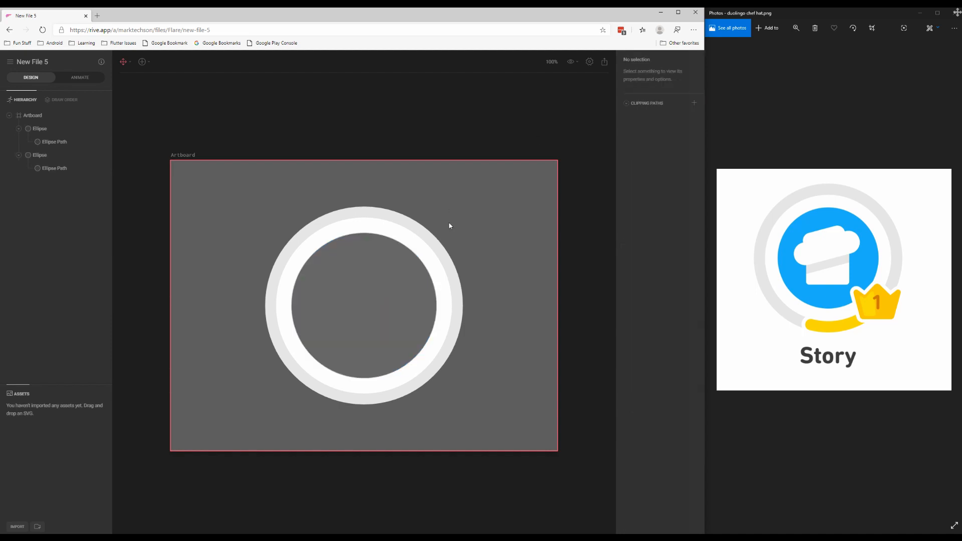
Turn off the stroke on the inner circle
{"action": "left_click", "coordinate": [396, 285]}
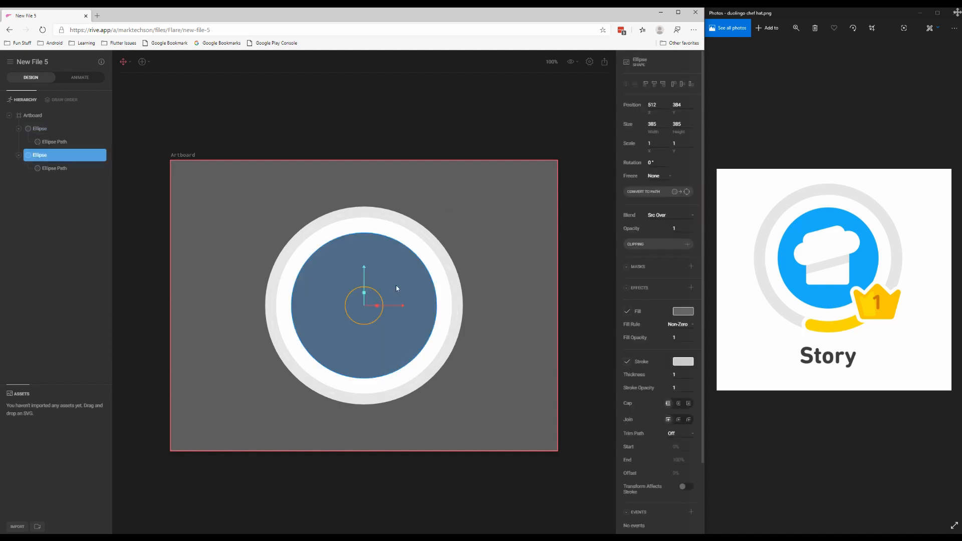
{"action": "left_click", "coordinate": [627, 361]}
{"action": "left_click", "coordinate": [460, 223]}
Change the inner circle's fill color to blue (#1CB0F6)
{"action": "left_click", "coordinate": [393, 282]}
{"action": "left_click", "coordinate": [682, 312]}
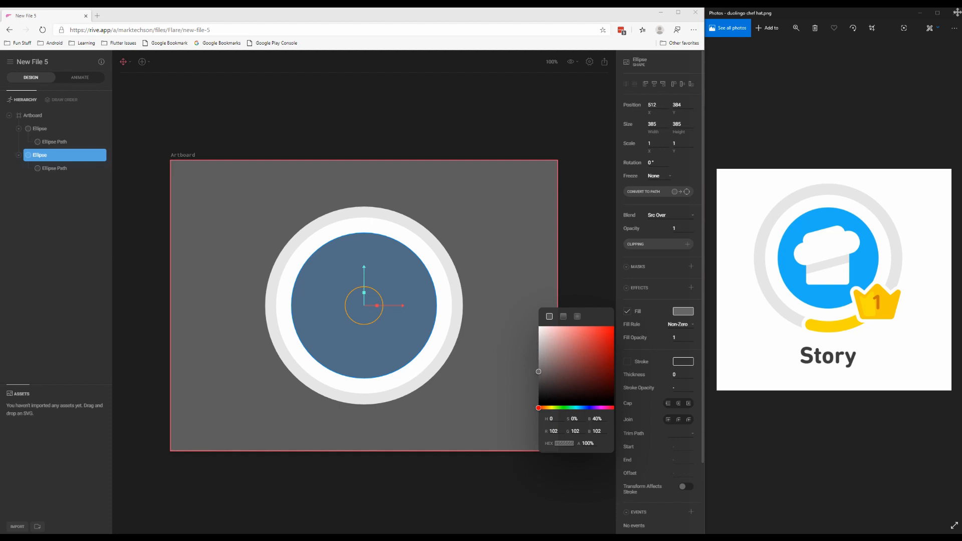
{"action": "left_click", "coordinate": [569, 444]}
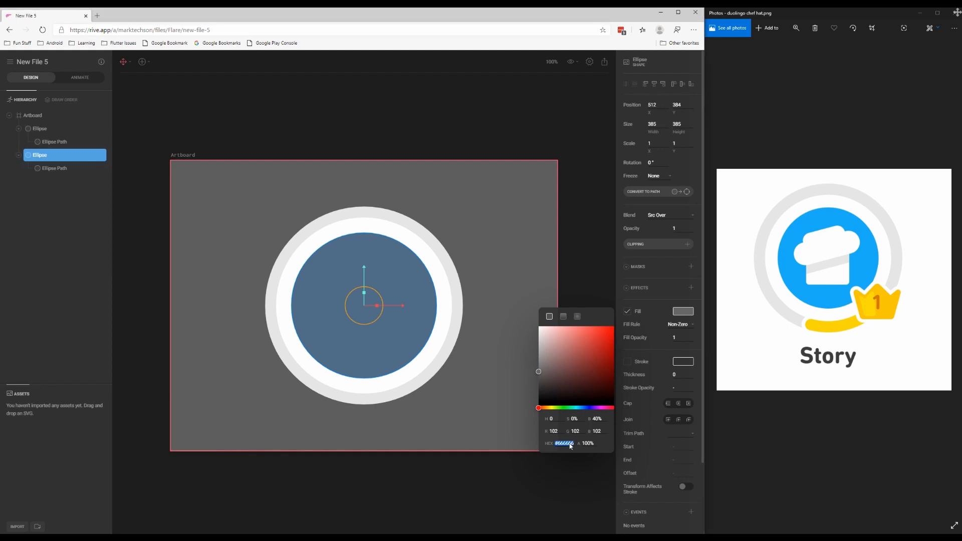
{"action": "type", "text": "1CB0F6"}
{"action": "key", "text": "Return"}
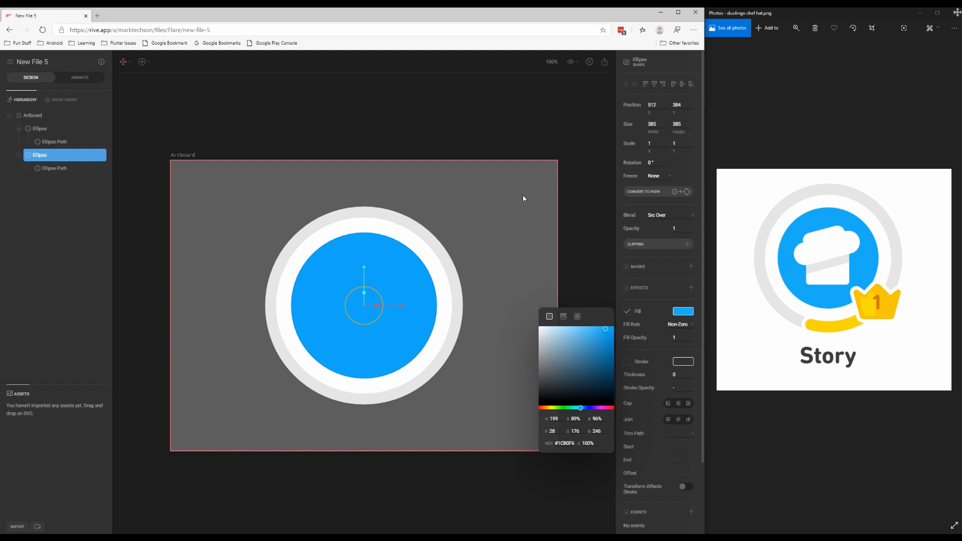
{"action": "left_click", "coordinate": [572, 166]}
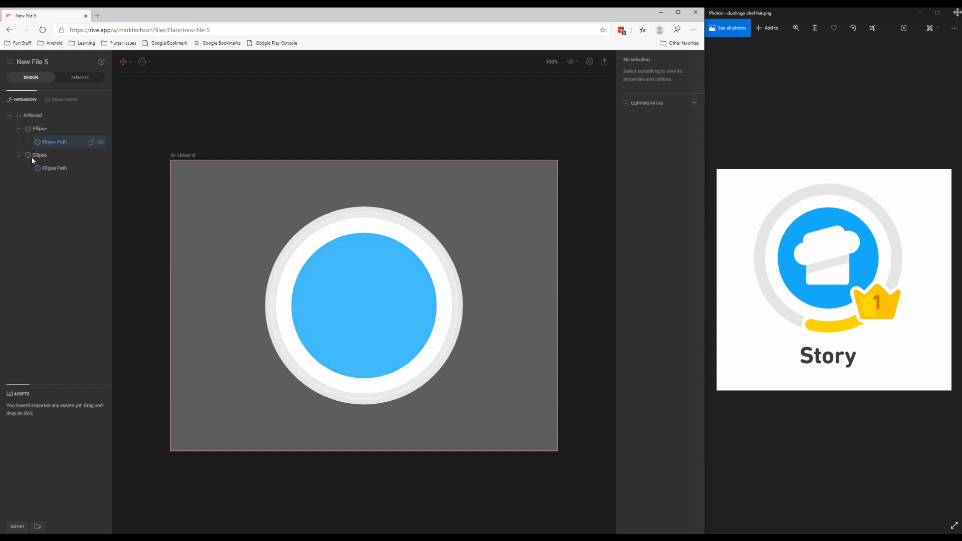
Collapse both ellipses in the hierarchy, then add a Node and center it on the artboard
{"action": "left_click", "coordinate": [18, 155]}
{"action": "left_click", "coordinate": [18, 128]}
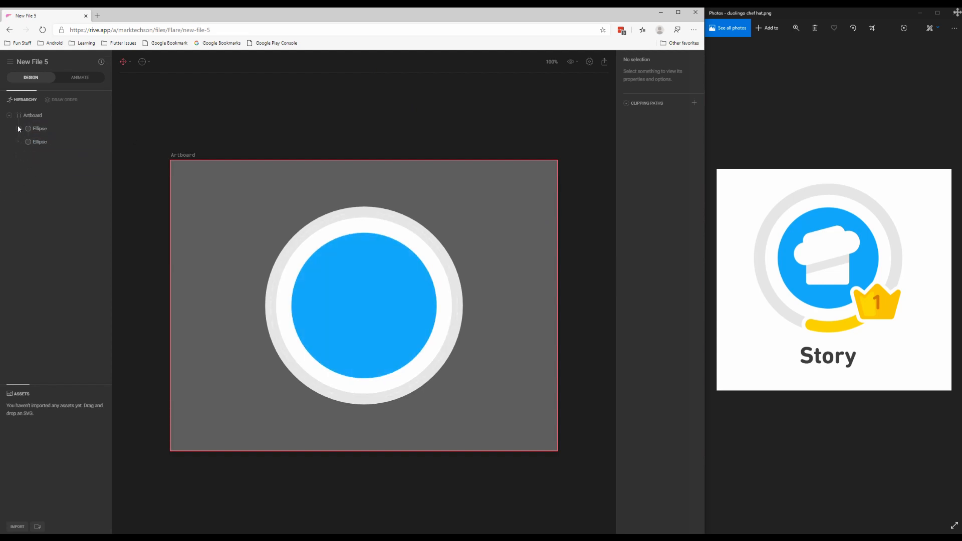
{"action": "left_click", "coordinate": [142, 62]}
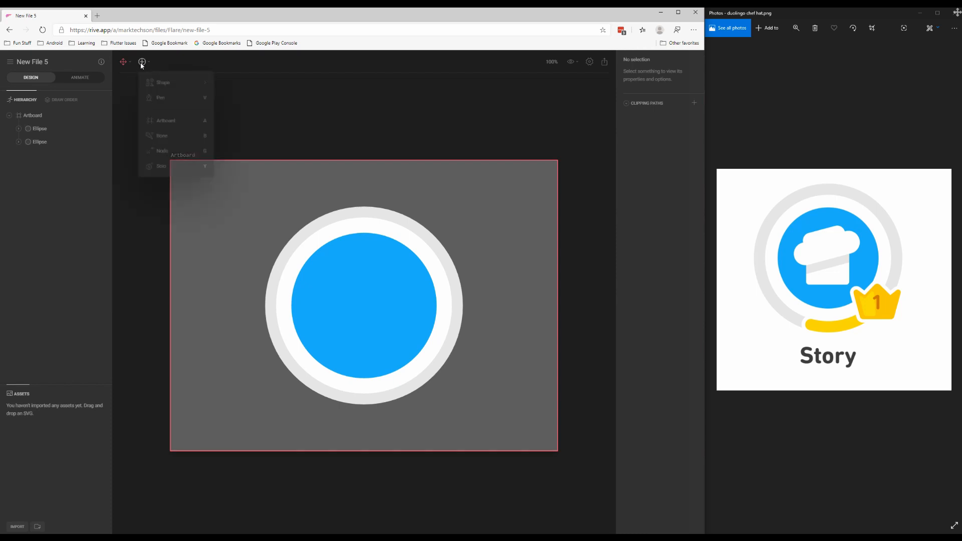
{"action": "left_click", "coordinate": [161, 151]}
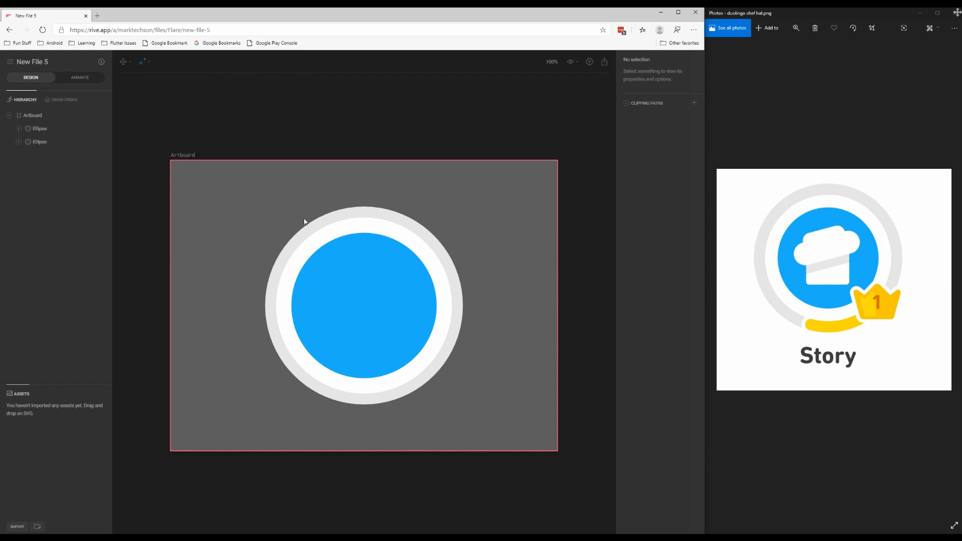
{"action": "left_click", "coordinate": [255, 212]}
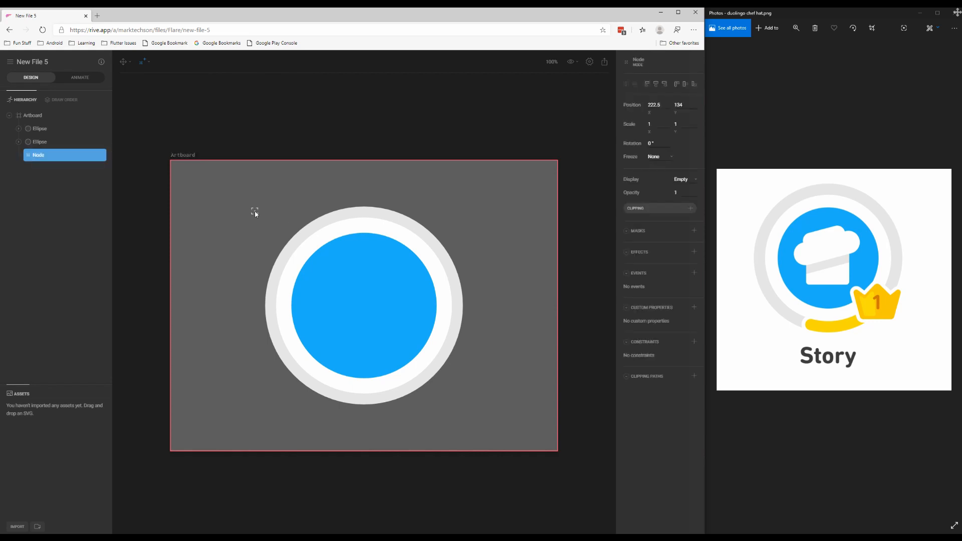
{"action": "left_click", "coordinate": [655, 83]}
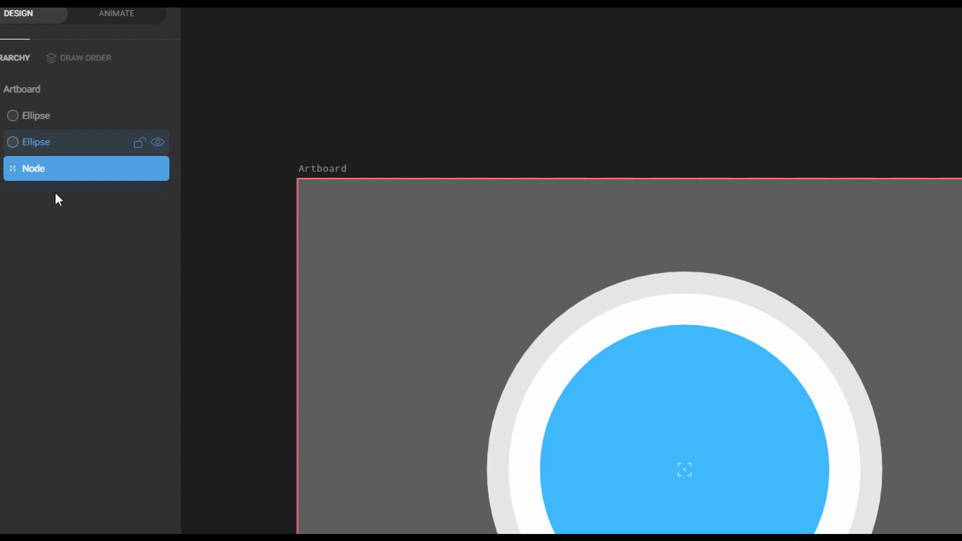
Move both ellipses into the Node in the hierarchy, keeping the blue circle in front
{"action": "left_click_drag", "start_coordinate": [38, 143], "coordinate": [31, 168]}
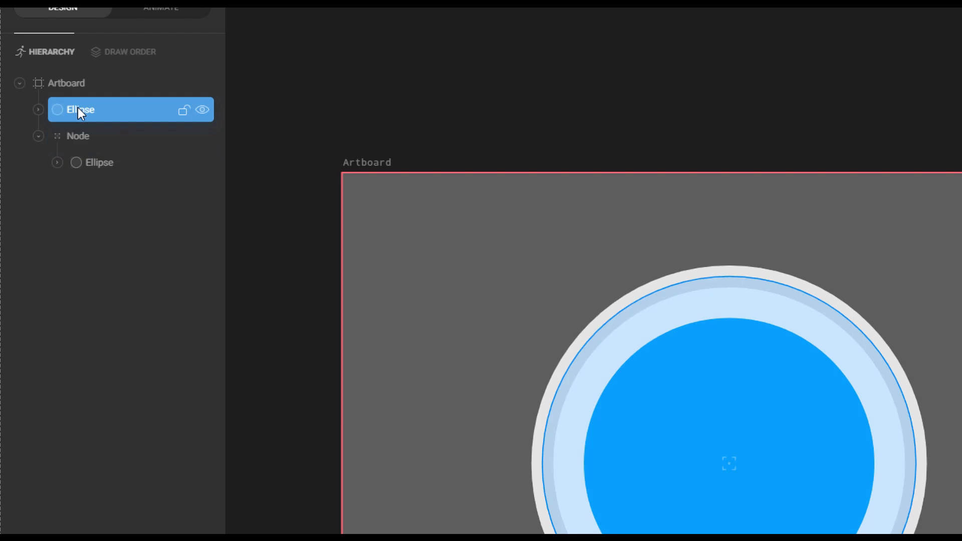
{"action": "left_click_drag", "start_coordinate": [77, 109], "coordinate": [92, 136]}
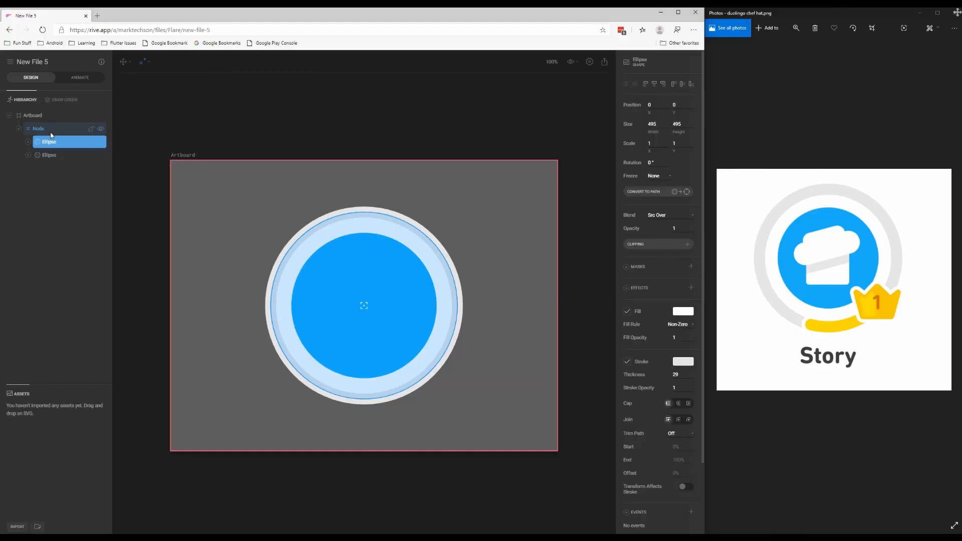
{"action": "left_click", "coordinate": [203, 104]}
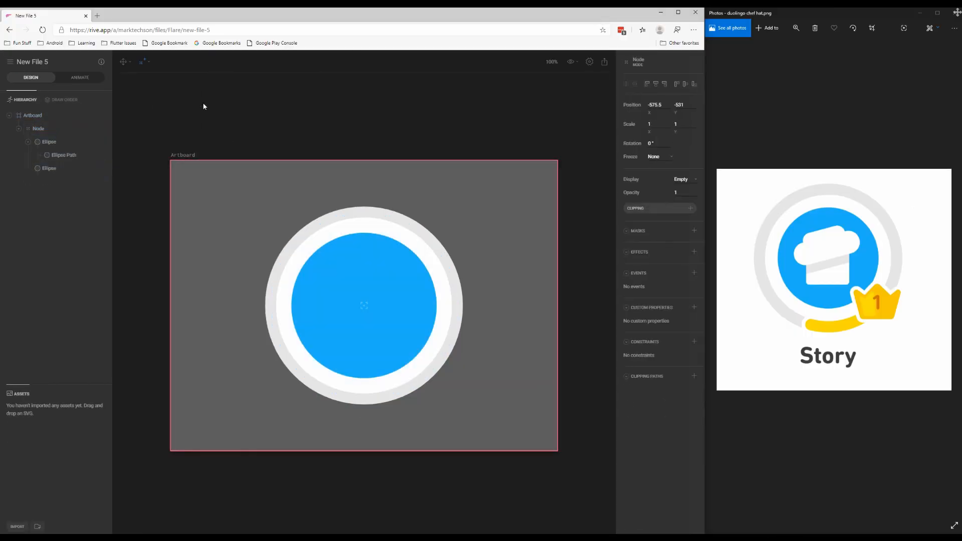
Hide the Node group and show it again, and lock it
{"action": "left_click", "coordinate": [100, 130]}
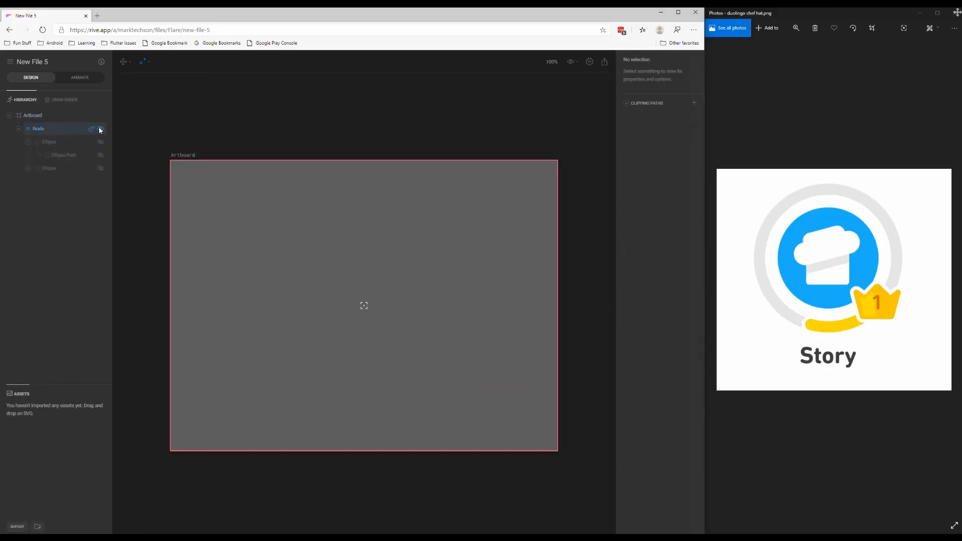
{"action": "left_click", "coordinate": [100, 129]}
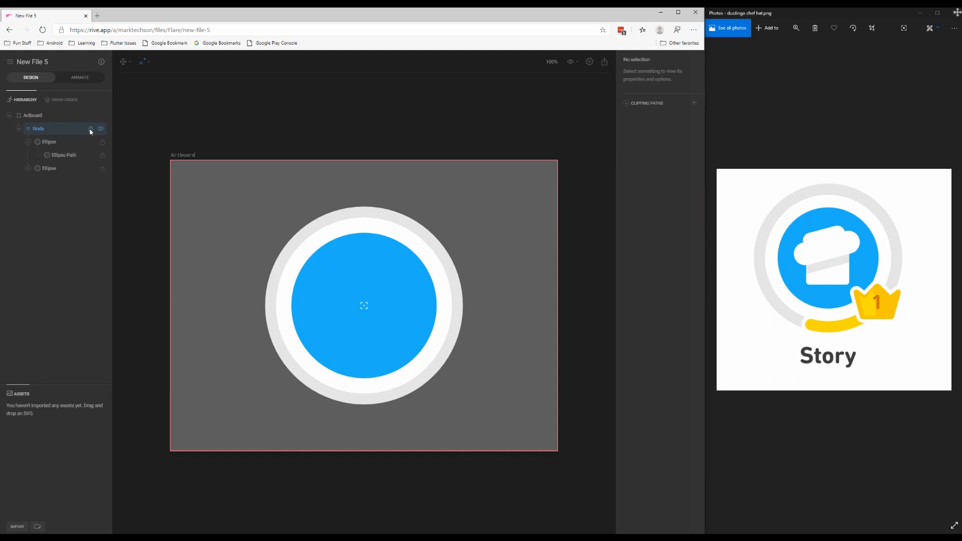
Rename the Node group holding both circles as Background
{"action": "left_click", "coordinate": [53, 133]}
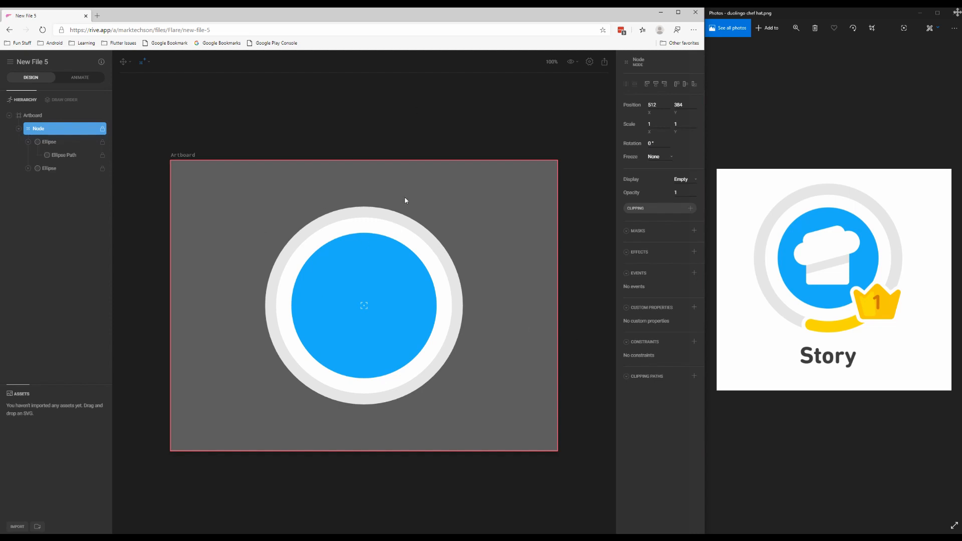
{"action": "double_click", "coordinate": [38, 130]}
{"action": "type", "text": "Background"}
{"action": "key", "text": "Return"}
{"action": "left_click", "coordinate": [143, 61]}
{"action": "mouse_move", "coordinate": [159, 83]}
{"action": "left_click", "coordinate": [157, 61]}
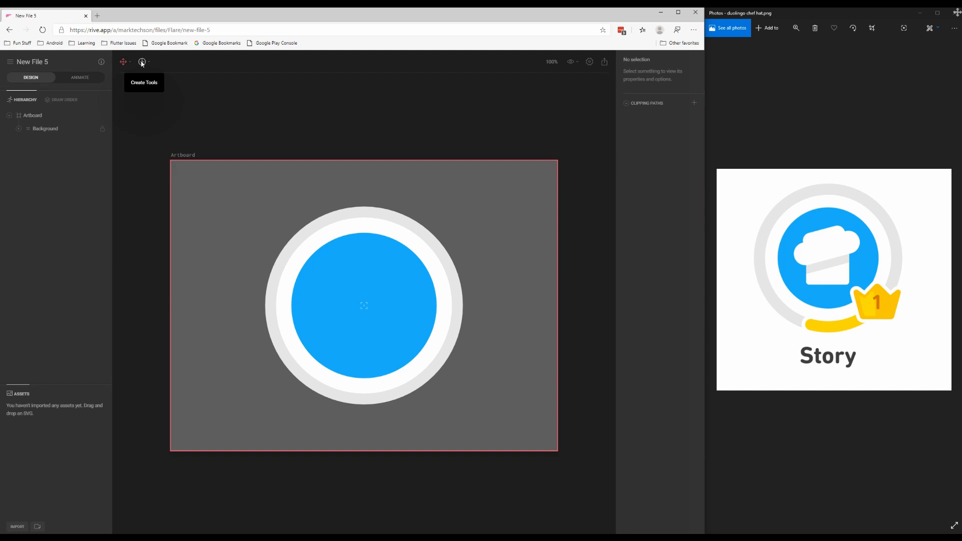
Draw a rectangle about 189 by 250 px overlapping the upper part of the circles, and select it
{"action": "left_click", "coordinate": [142, 63]}
{"action": "mouse_move", "coordinate": [164, 83]}
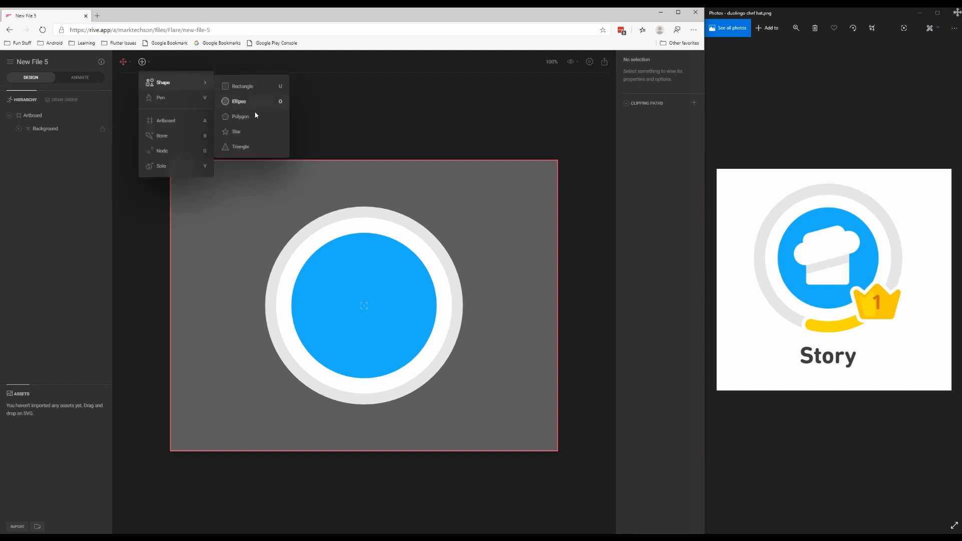
{"action": "left_click", "coordinate": [241, 87]}
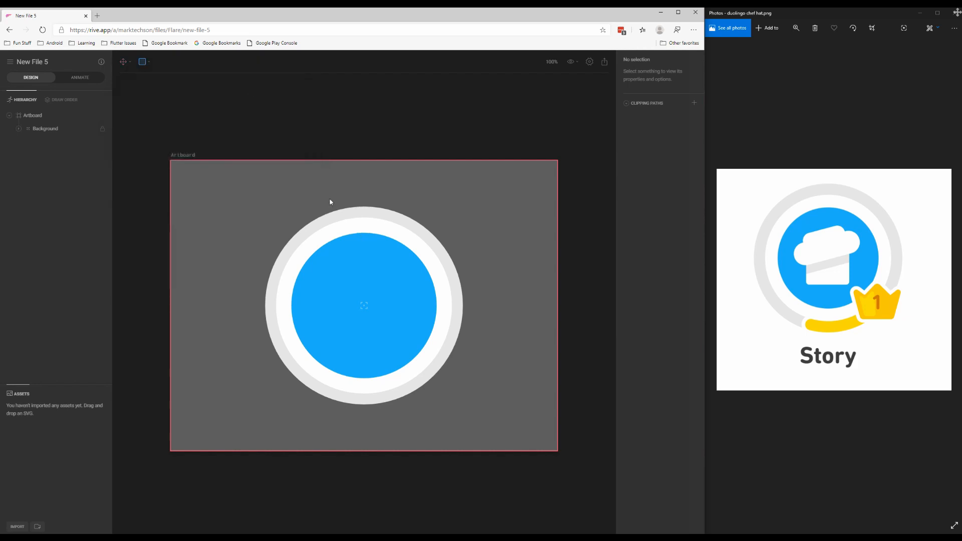
{"action": "mouse_move", "coordinate": [312, 172]}
{"action": "left_mouse_down"}
{"action": "mouse_move", "coordinate": [372, 223]}
{"action": "mouse_move", "coordinate": [383, 269]}
{"action": "left_mouse_up"}
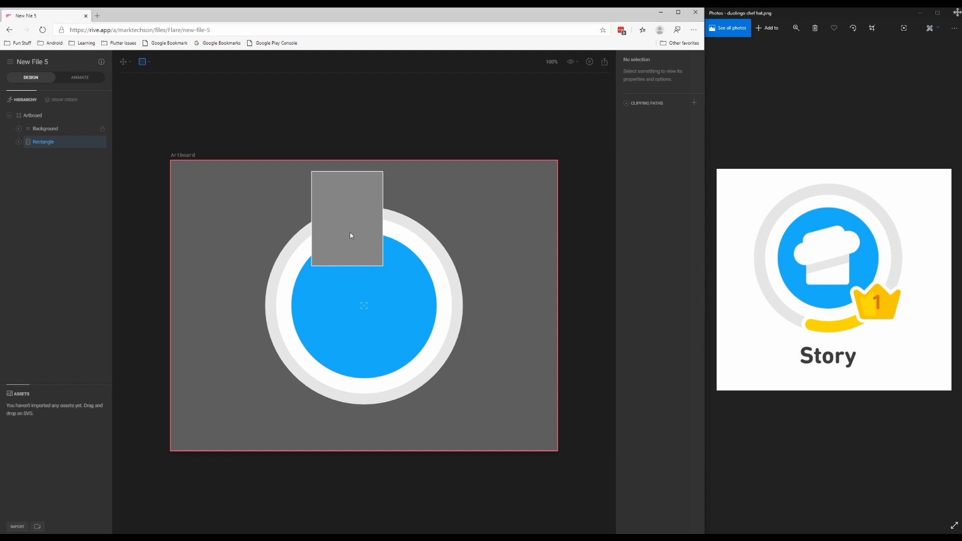
{"action": "key", "text": "v"}
{"action": "left_click", "coordinate": [349, 236]}
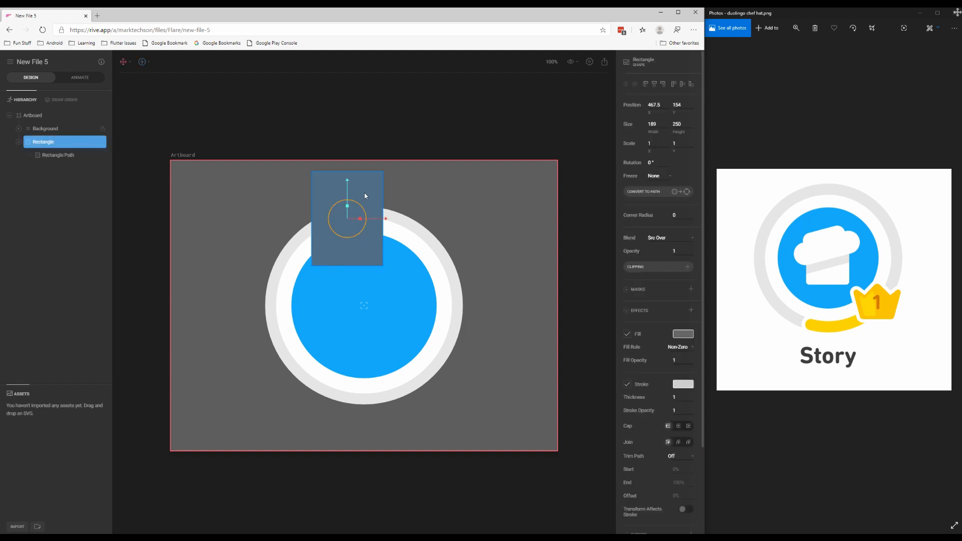
Move the rectangle onto the blue circle and centre it horizontally and vertically on the artboard
{"action": "left_click_drag", "start_coordinate": [365, 194], "coordinate": [380, 276]}
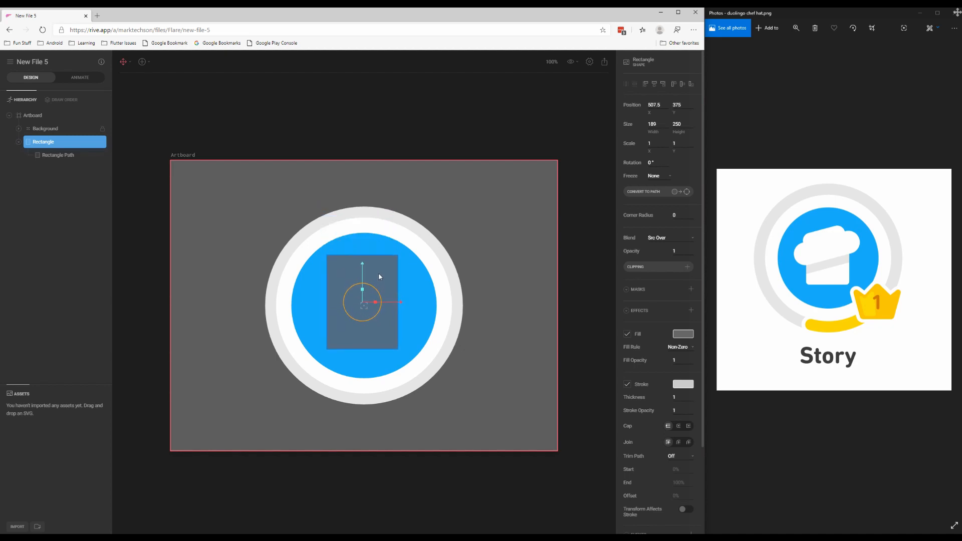
{"action": "left_click", "coordinate": [654, 87]}
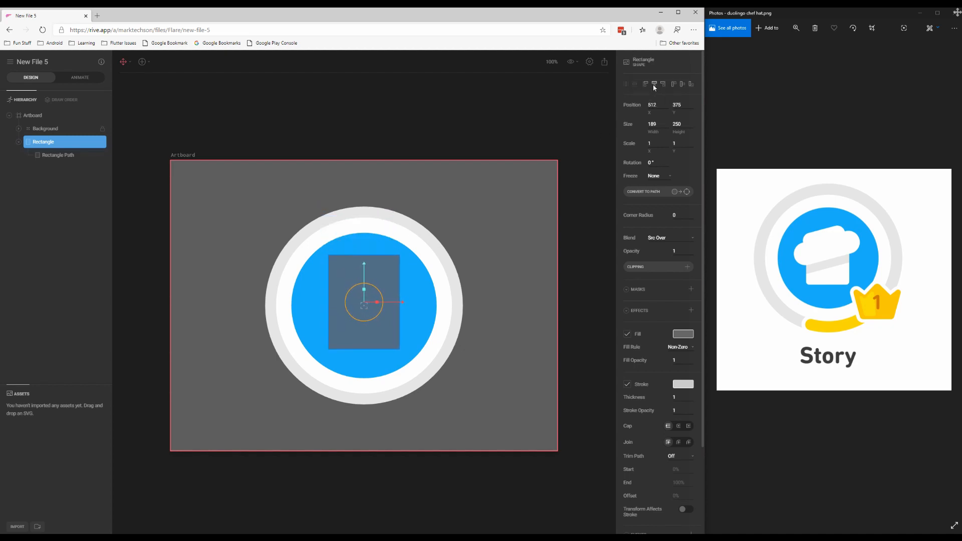
{"action": "left_click", "coordinate": [682, 84]}
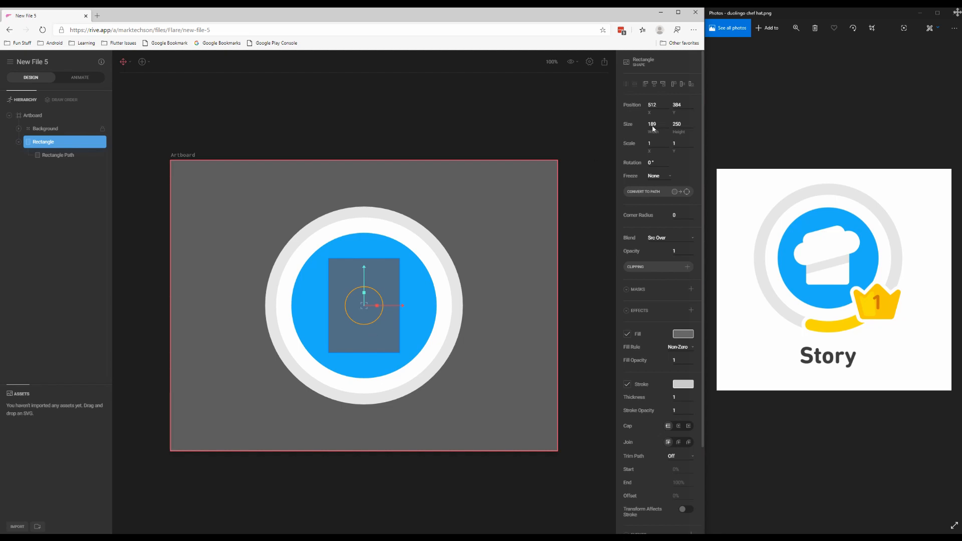
Set the rectangle's size to 160 wide by 200 high
{"action": "left_click", "coordinate": [678, 124]}
{"action": "type", "text": "200"}
{"action": "key", "text": "Return"}
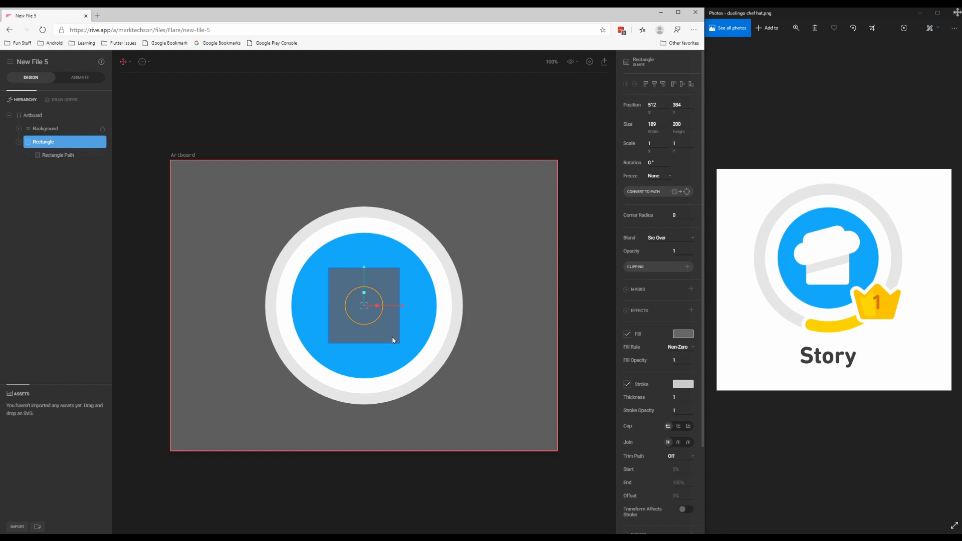
{"action": "left_click", "coordinate": [658, 124]}
{"action": "type", "text": "150"}
{"action": "key", "text": "Return"}
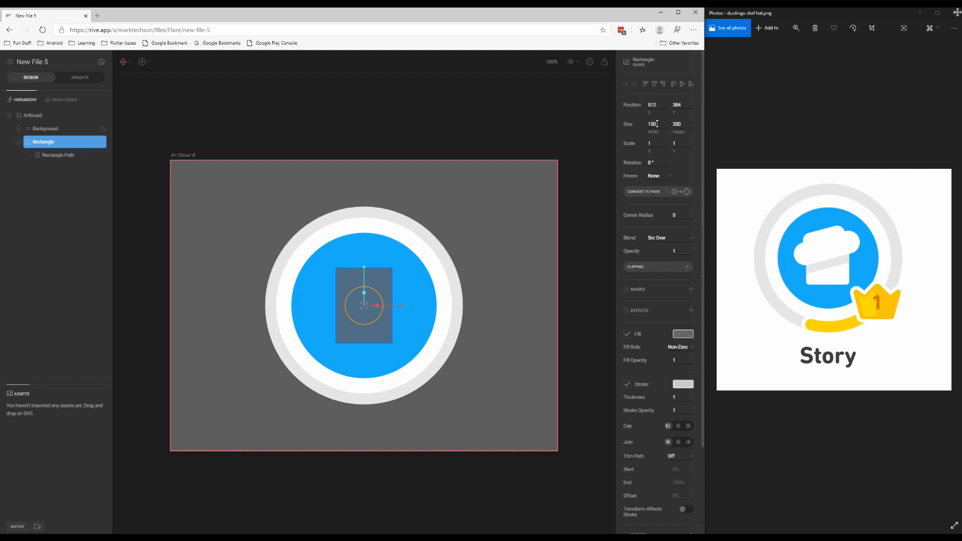
{"action": "key", "text": "shift+Up"}
{"action": "left_click", "coordinate": [518, 252]}
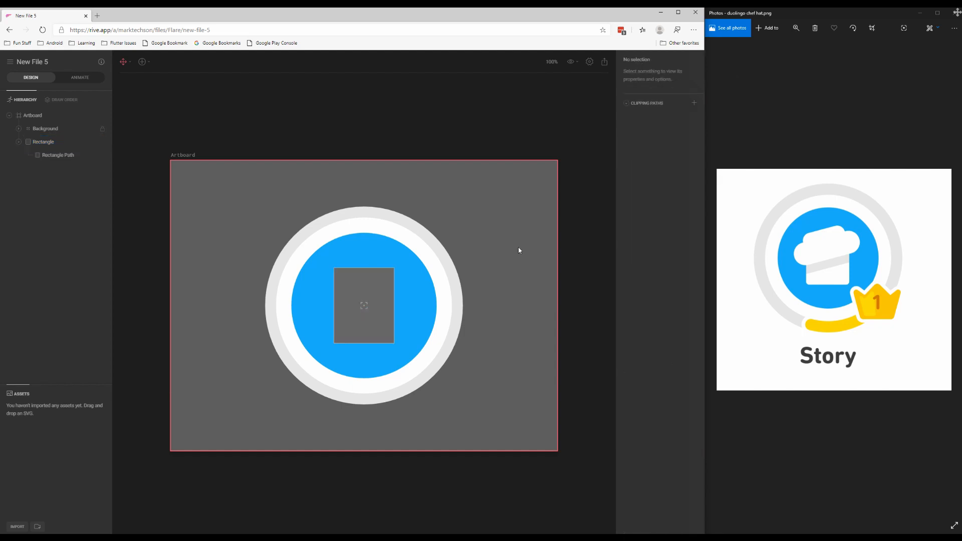
Change the centred rectangle's fill colour to white, #FFFFFF
{"action": "left_click", "coordinate": [363, 294]}
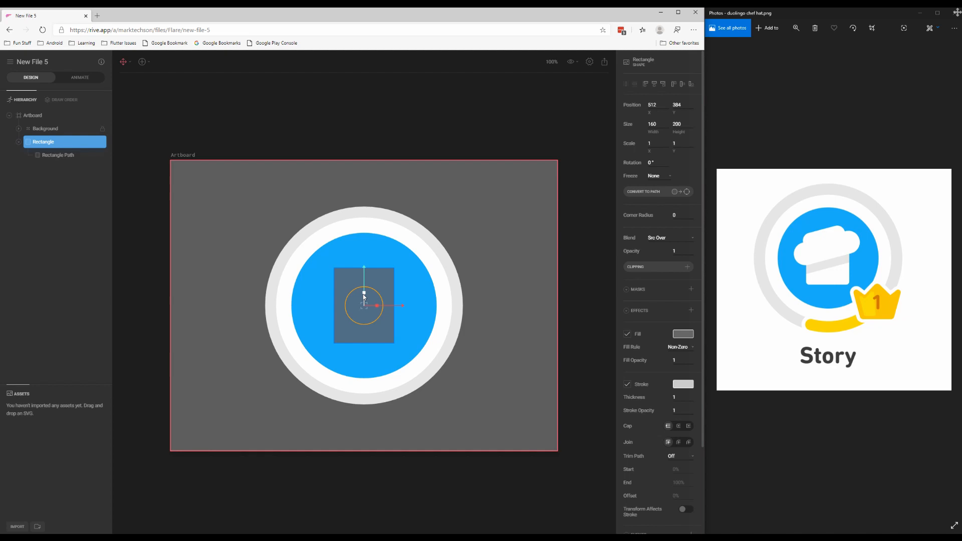
{"action": "left_click", "coordinate": [683, 335]}
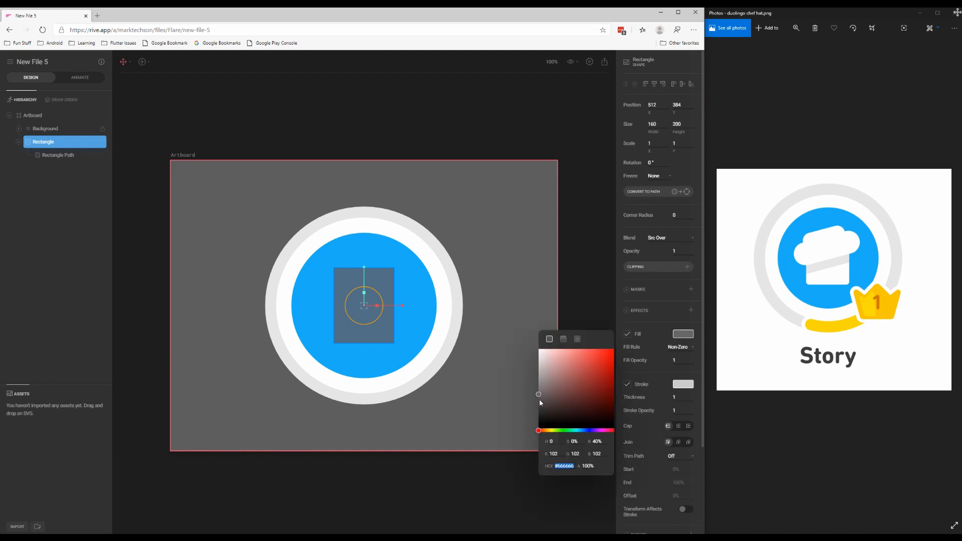
{"action": "left_click_drag", "start_coordinate": [539, 395], "coordinate": [531, 331]}
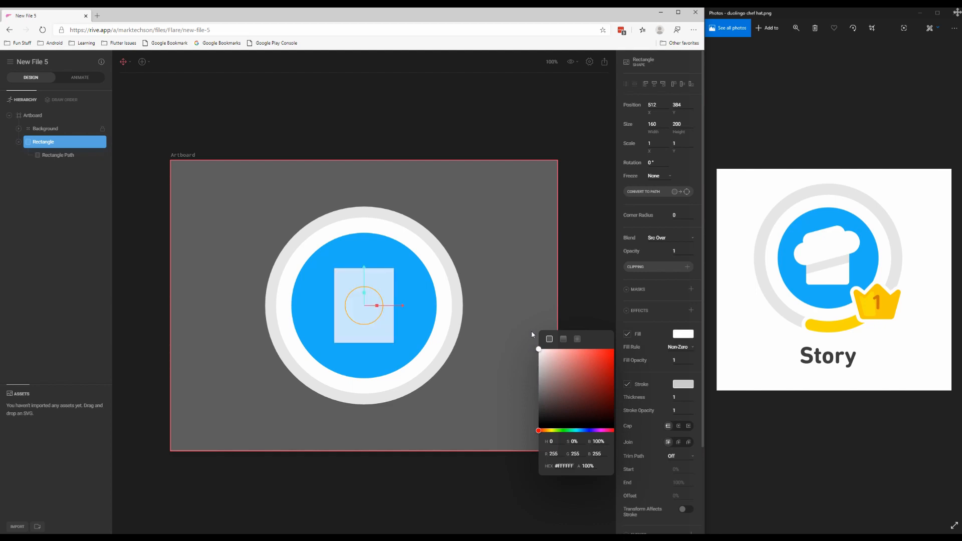
{"action": "left_click", "coordinate": [586, 290]}
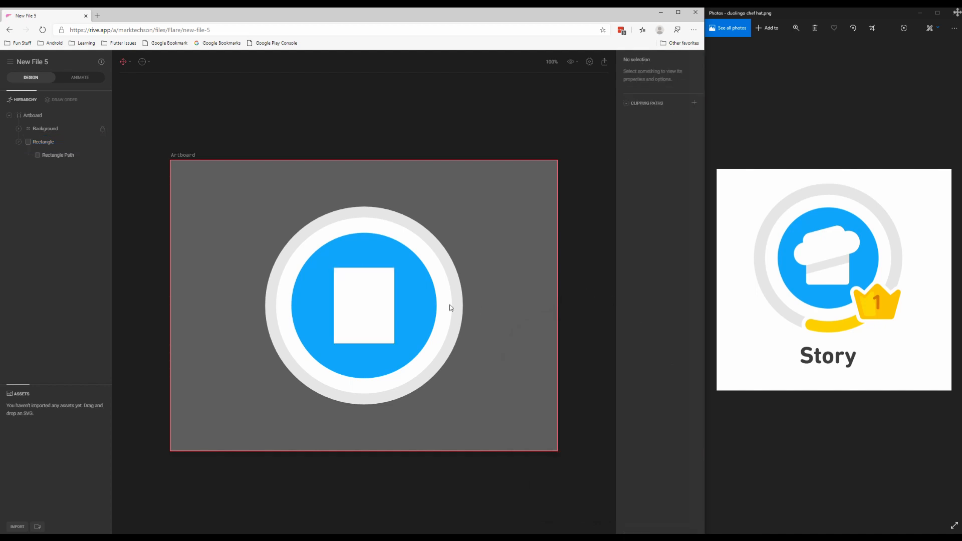
Turn off the white rectangle's stroke and set its corner radius to 8
{"action": "left_click", "coordinate": [390, 316]}
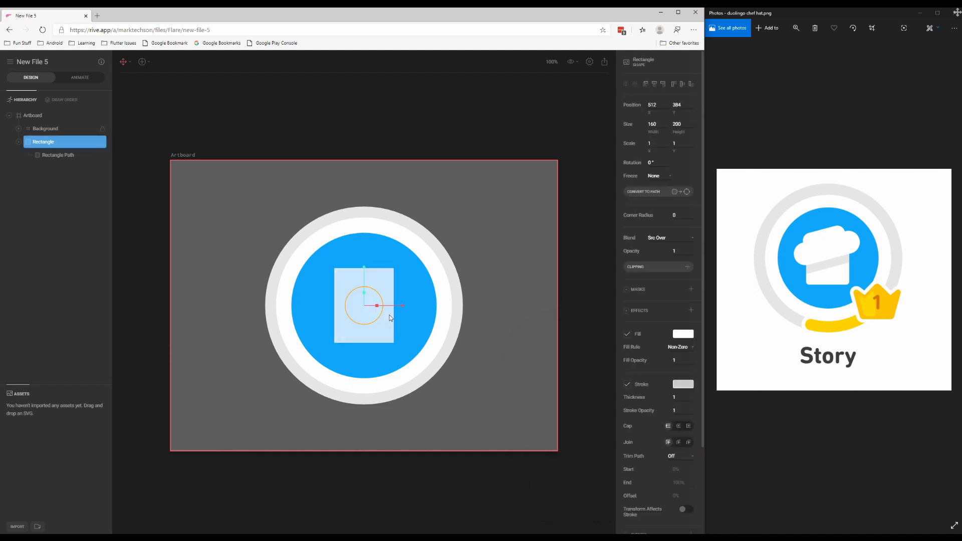
{"action": "left_click", "coordinate": [626, 385]}
{"action": "left_click", "coordinate": [686, 219]}
{"action": "left_click", "coordinate": [678, 214]}
{"action": "left_click", "coordinate": [489, 322]}
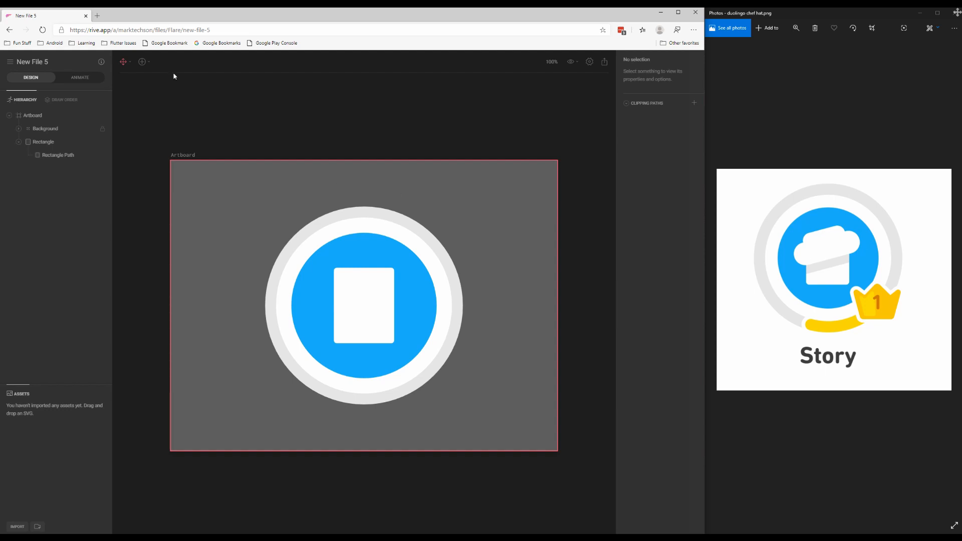
Draw a second rectangle about 251 by 92 px, overlapping the upper-left edge of the grey ring
{"action": "left_click", "coordinate": [143, 61]}
{"action": "mouse_move", "coordinate": [164, 82]}
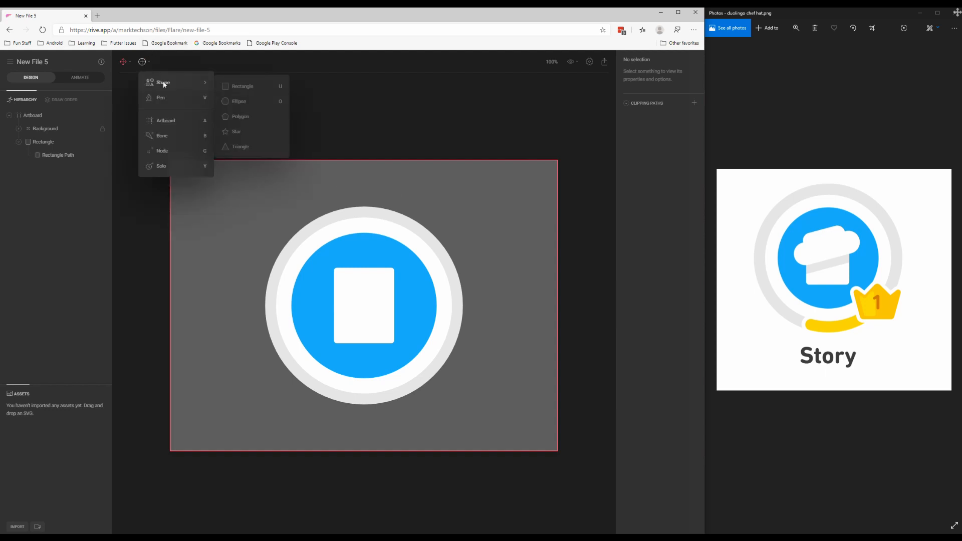
{"action": "left_click", "coordinate": [231, 87]}
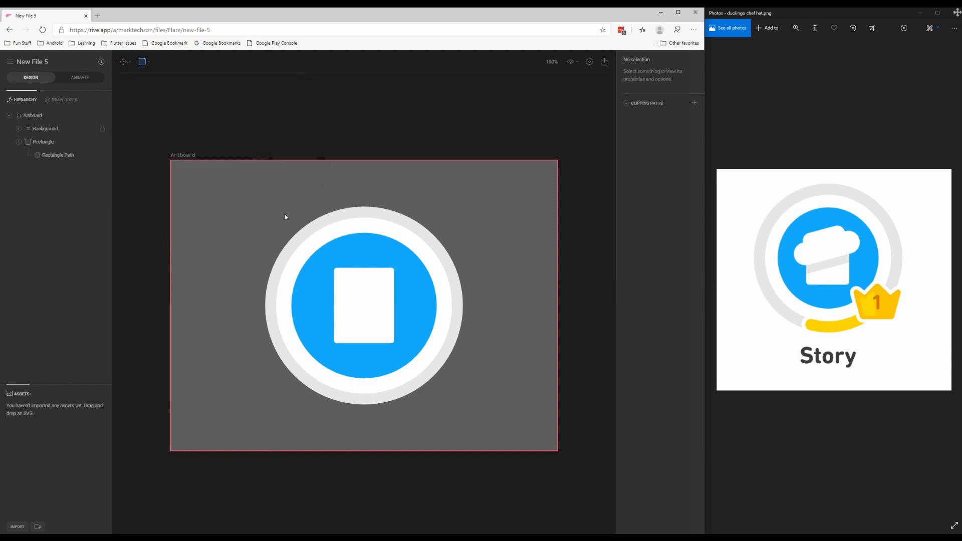
{"action": "left_click_drag", "start_coordinate": [243, 186], "coordinate": [338, 221]}
{"action": "left_click", "coordinate": [321, 211]}
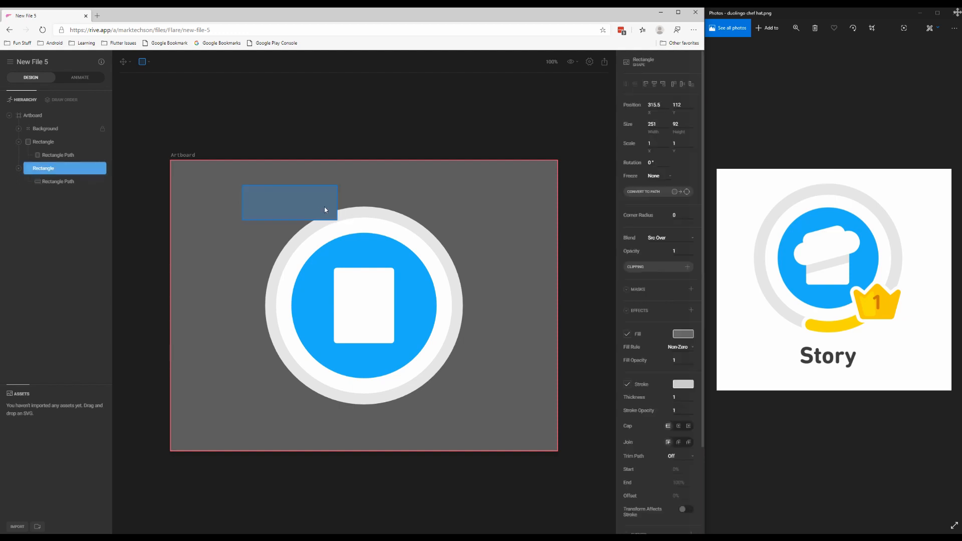
Set the second rectangle's corner radius to 50 to give it fully rounded ends
{"action": "left_click", "coordinate": [676, 213]}
{"action": "type", "text": "30"}
{"action": "key", "text": "Return"}
{"action": "left_click_drag", "start_coordinate": [676, 215], "coordinate": [677, 180]}
{"action": "left_click_drag", "start_coordinate": [681, 216], "coordinate": [685, 158]}
{"action": "left_click_drag", "start_coordinate": [684, 218], "coordinate": [684, 216]}
{"action": "left_click", "coordinate": [683, 216]}
{"action": "type", "text": "50"}
{"action": "left_click", "coordinate": [564, 140]}
{"action": "left_click", "coordinate": [310, 206]}
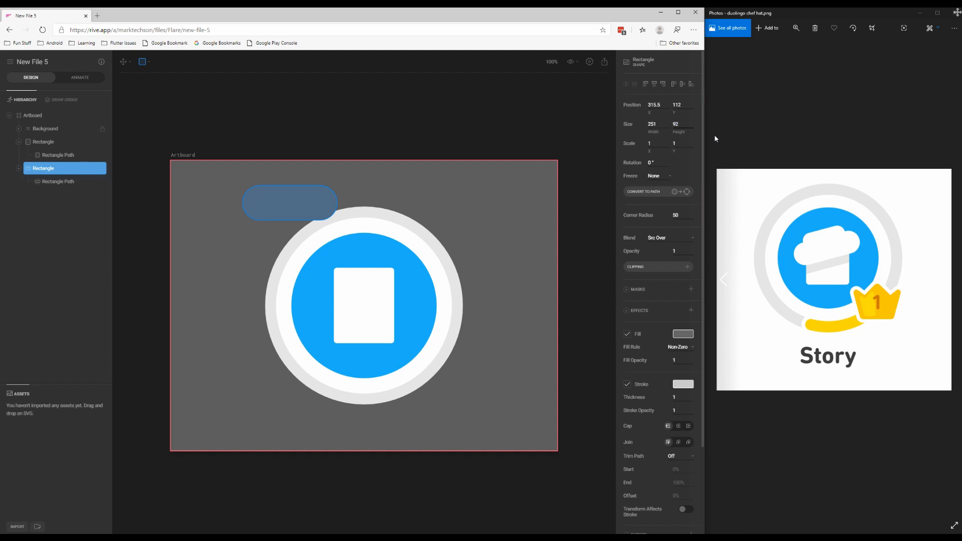
Set the rounded rectangle's height to 82
{"action": "key", "text": "BackSpace"}
{"action": "key", "text": "BackSpace"}
{"action": "key", "text": "Return"}
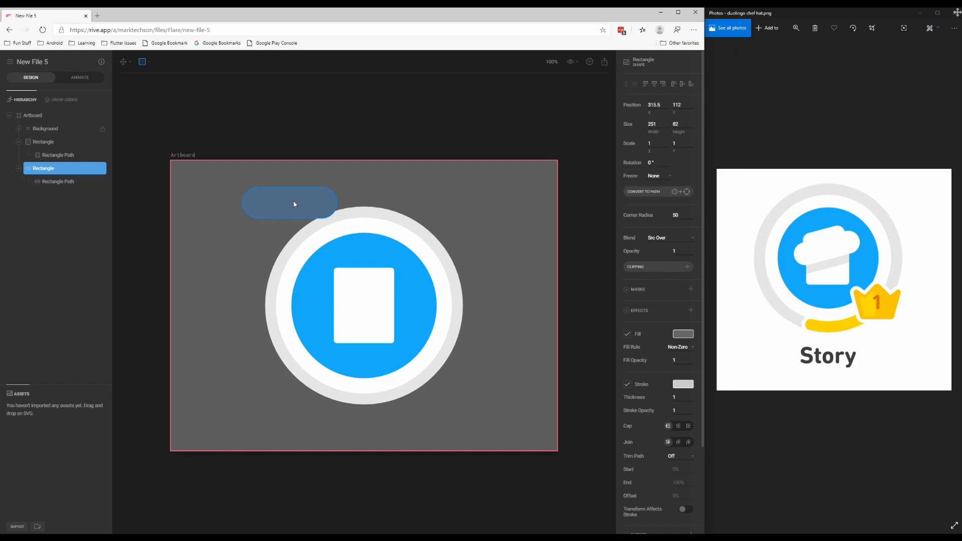
Move the rounded rectangle over the upper part of the white rectangle, centred horizontally on the artboard at about Y 343
{"action": "key", "text": "Escape"}
{"action": "left_click_drag", "start_coordinate": [293, 204], "coordinate": [362, 282]}
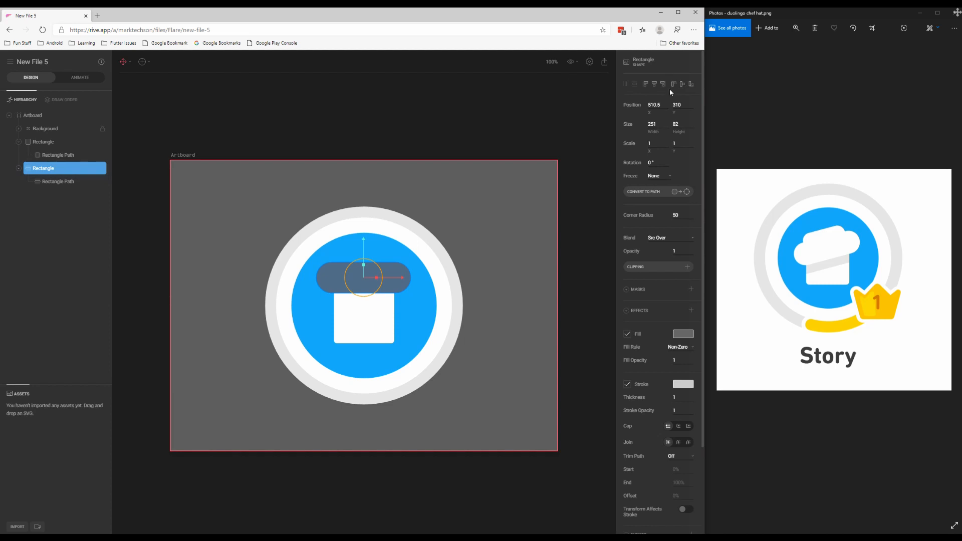
{"action": "left_click", "coordinate": [653, 85]}
{"action": "mouse_move", "coordinate": [363, 242]}
{"action": "left_mouse_down"}
{"action": "mouse_move", "coordinate": [360, 293]}
{"action": "mouse_move", "coordinate": [380, 249]}
{"action": "mouse_move", "coordinate": [393, 244]}
{"action": "mouse_move", "coordinate": [333, 240]}
{"action": "mouse_move", "coordinate": [346, 203]}
{"action": "mouse_move", "coordinate": [347, 276]}
{"action": "mouse_move", "coordinate": [349, 252]}
{"action": "left_mouse_up"}
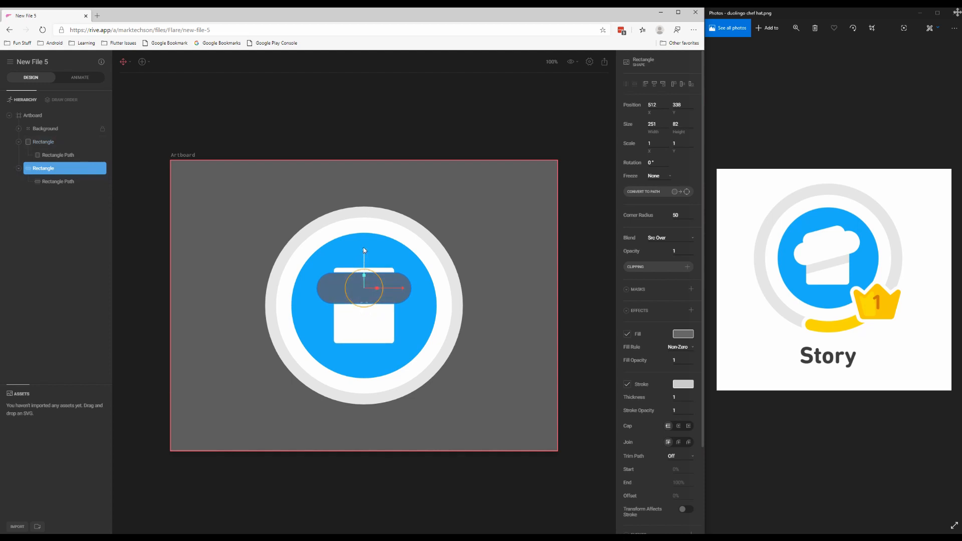
{"action": "left_click_drag", "start_coordinate": [364, 251], "coordinate": [365, 254]}
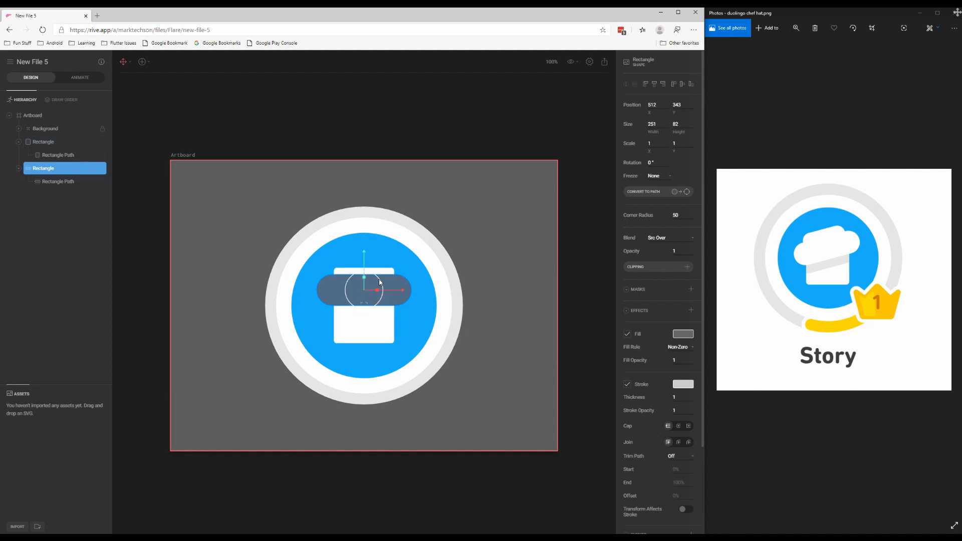
Rotate the rounded rectangle counter-clockwise to about -17.8°
{"action": "left_click_drag", "start_coordinate": [380, 279], "coordinate": [379, 276]}
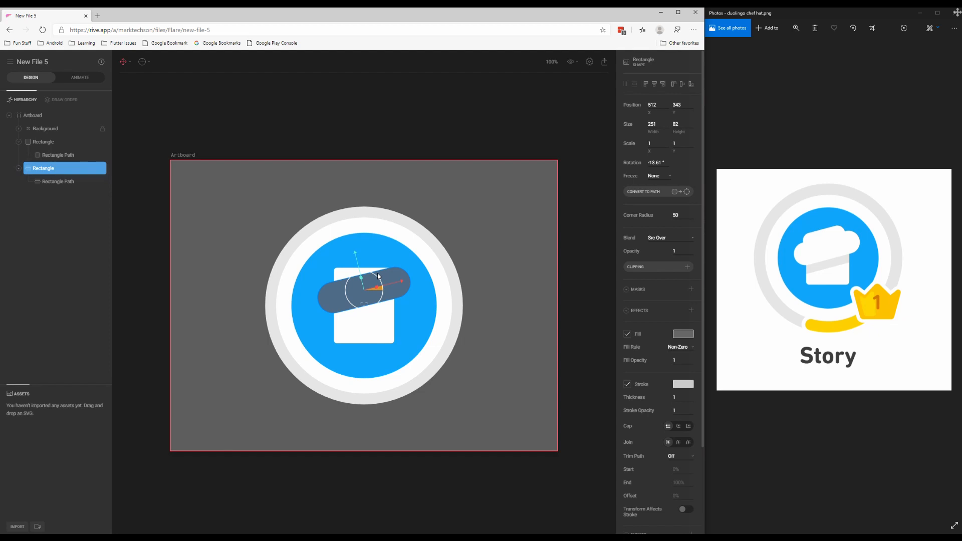
{"action": "left_click_drag", "start_coordinate": [378, 276], "coordinate": [378, 275]}
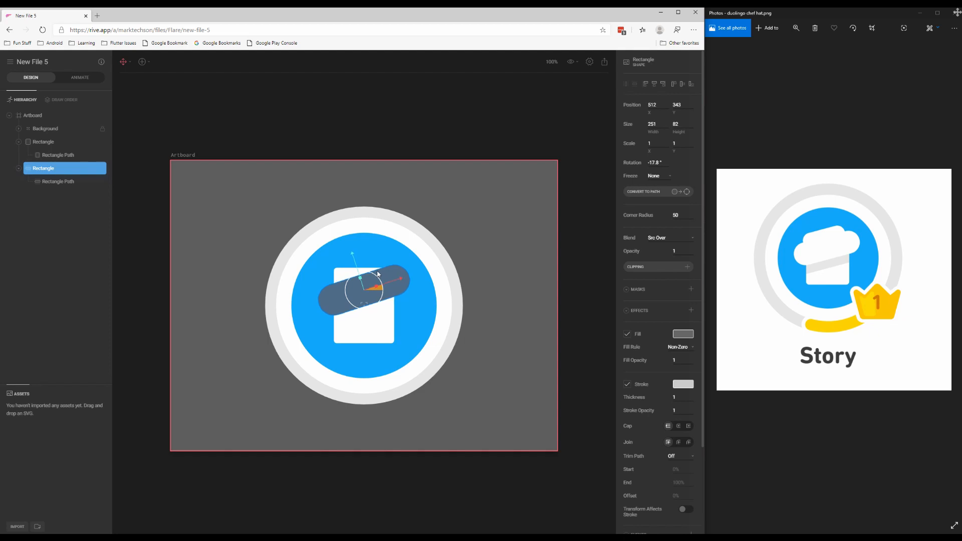
{"action": "left_click", "coordinate": [500, 278]}
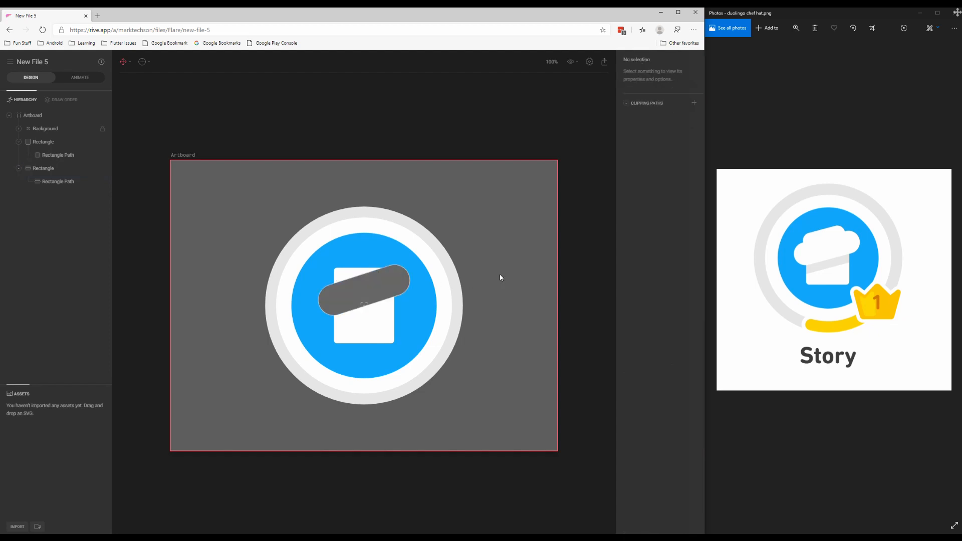
Turn off the tilted rounded rectangle's stroke and change its fill colour to white, #FFFFFF
{"action": "left_click", "coordinate": [387, 282]}
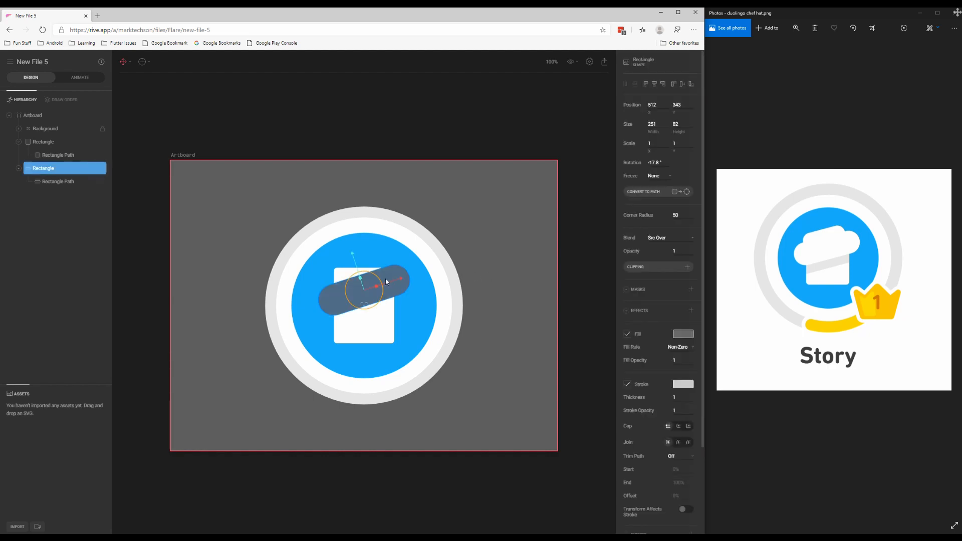
{"action": "left_click", "coordinate": [627, 384]}
{"action": "left_click", "coordinate": [685, 335]}
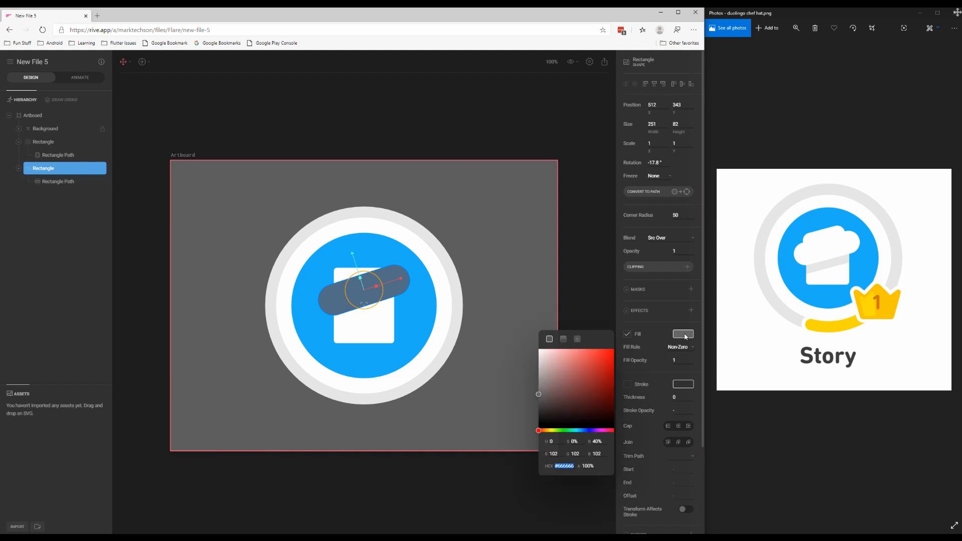
{"action": "left_click_drag", "start_coordinate": [564, 398], "coordinate": [522, 333]}
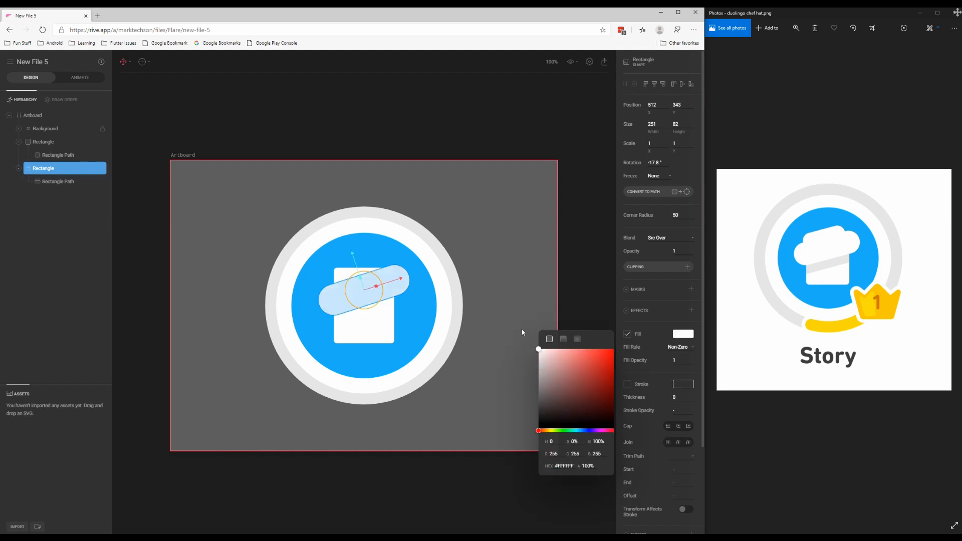
{"action": "left_click", "coordinate": [581, 254]}
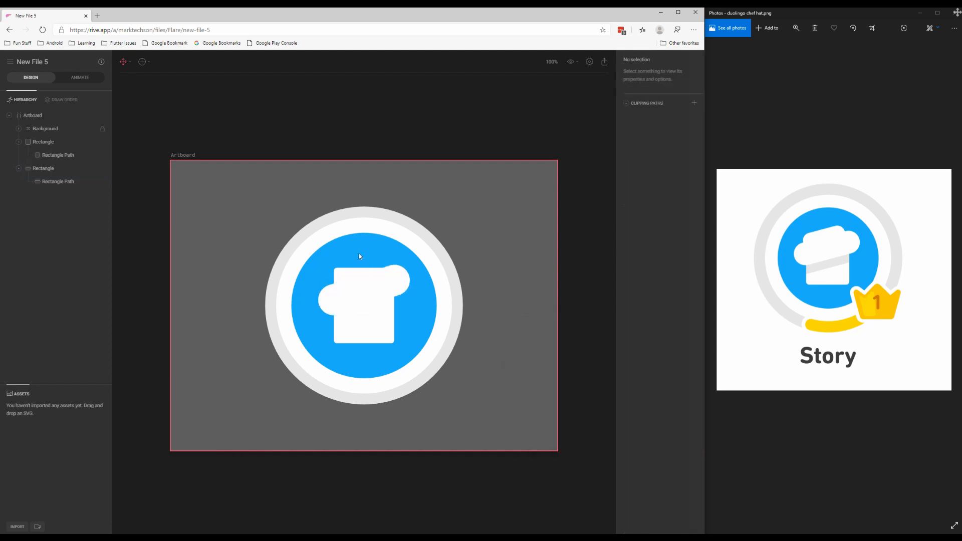
{"action": "left_click", "coordinate": [343, 274]}
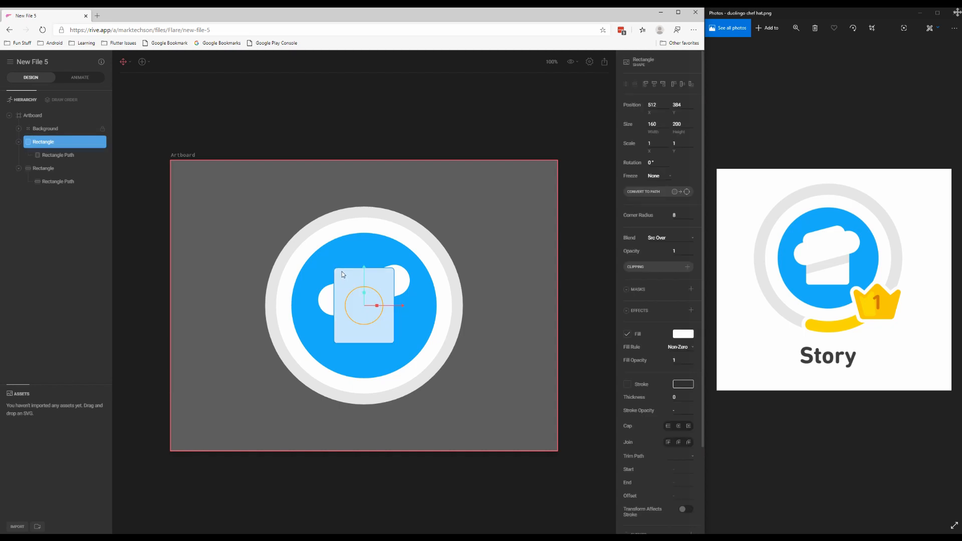
{"action": "left_click", "coordinate": [405, 276]}
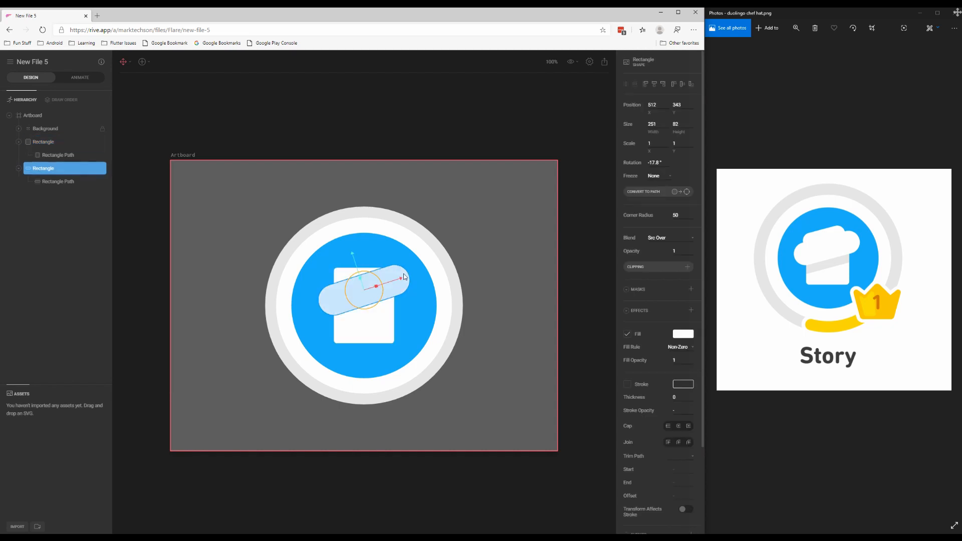
{"action": "left_click", "coordinate": [490, 239]}
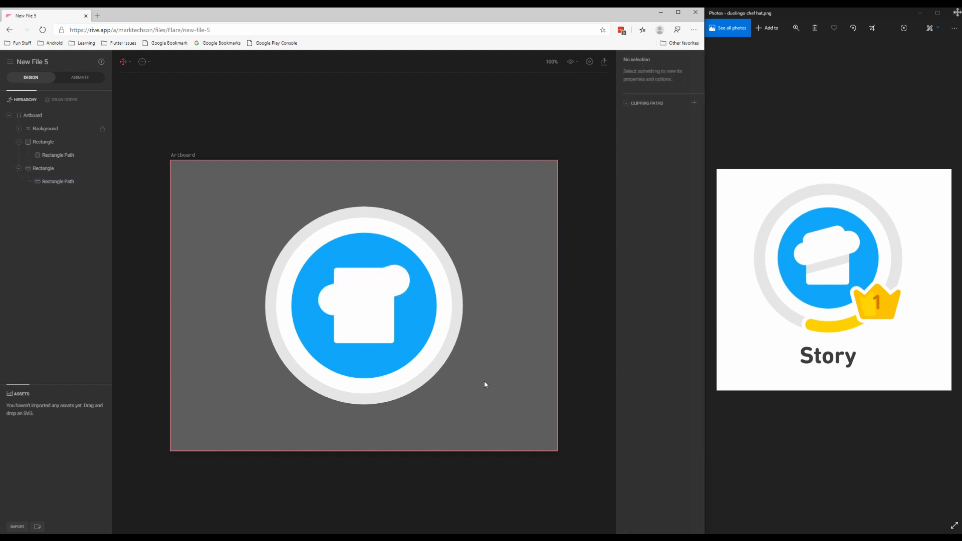
{"action": "left_click", "coordinate": [377, 287]}
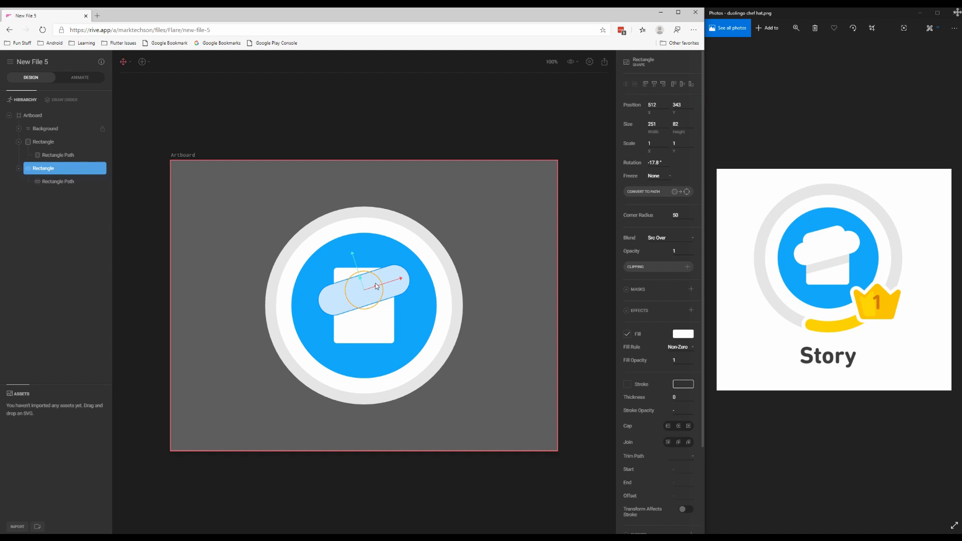
{"action": "left_click", "coordinate": [417, 111]}
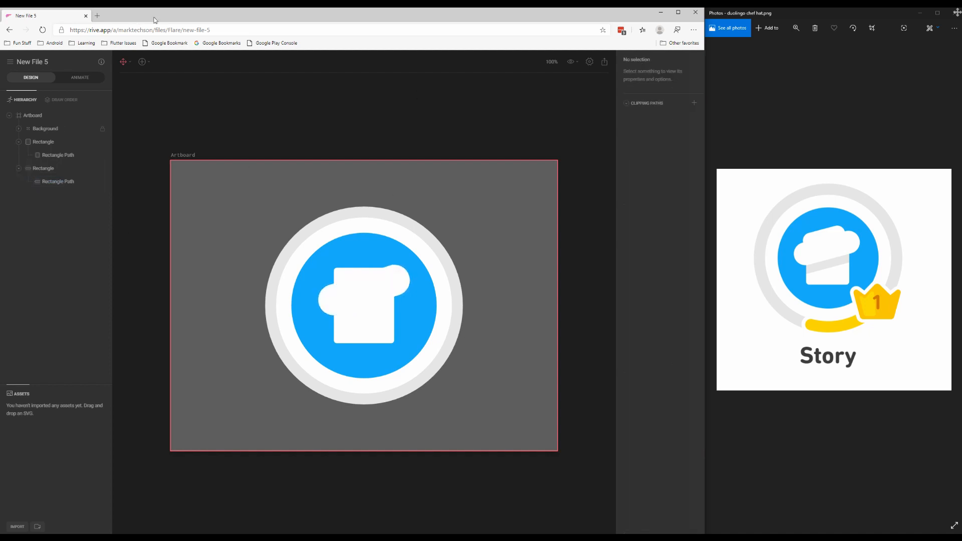
Draw a rectangle about 160 by 31 px as a band across the lower part of the hat's white base
{"action": "left_click", "coordinate": [142, 61]}
{"action": "mouse_move", "coordinate": [173, 85]}
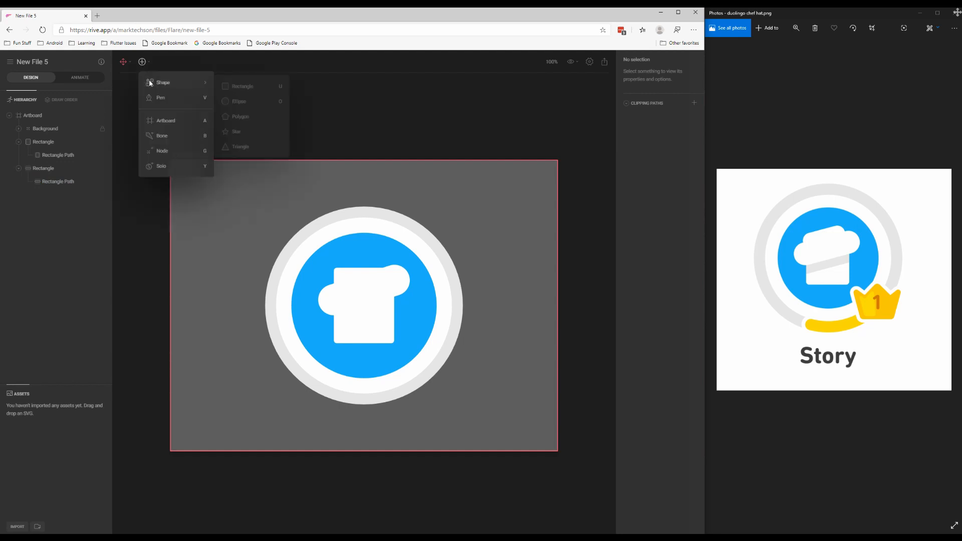
{"action": "left_click", "coordinate": [231, 86]}
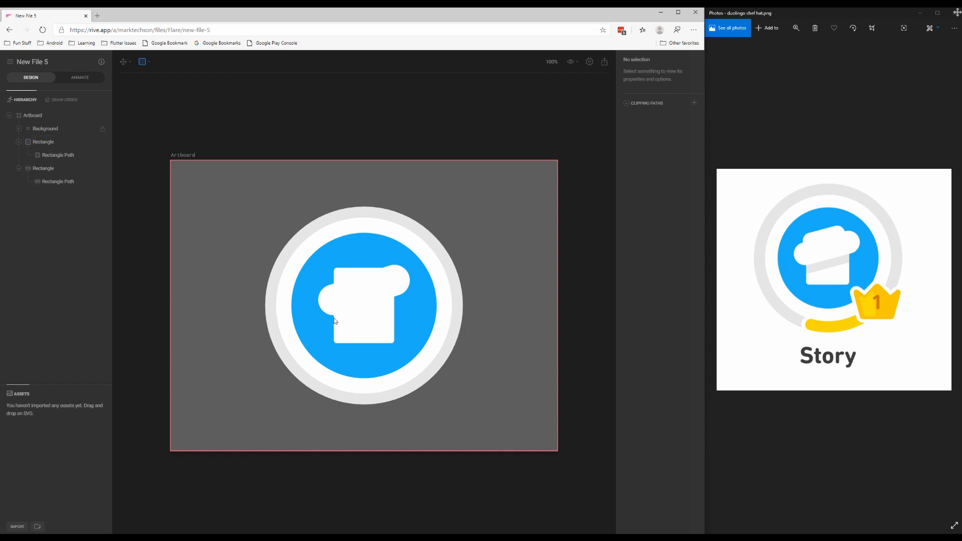
{"action": "left_click_drag", "start_coordinate": [334, 319], "coordinate": [394, 333]}
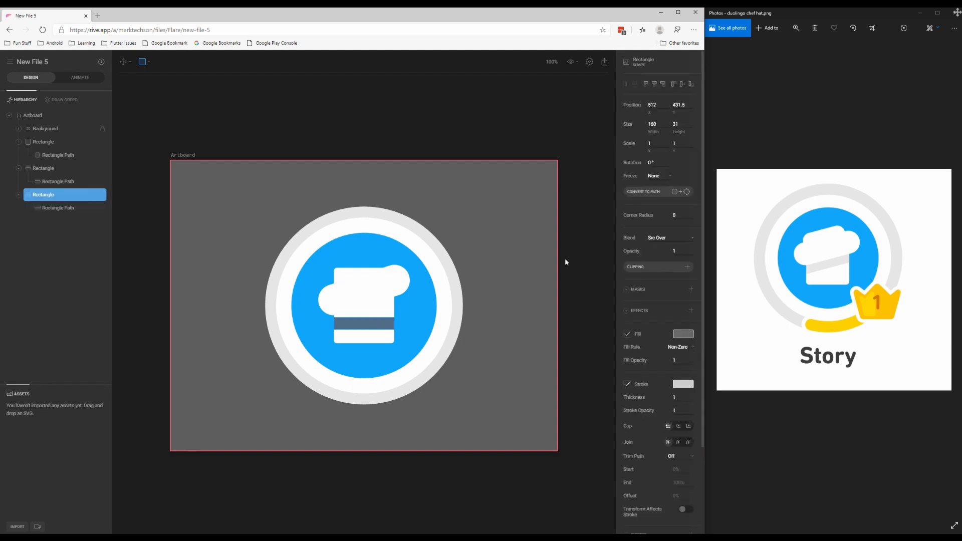
Turn off the lower band's stroke and make its fill black, #000000, at 22% alpha
{"action": "left_click", "coordinate": [627, 384]}
{"action": "left_click", "coordinate": [681, 334]}
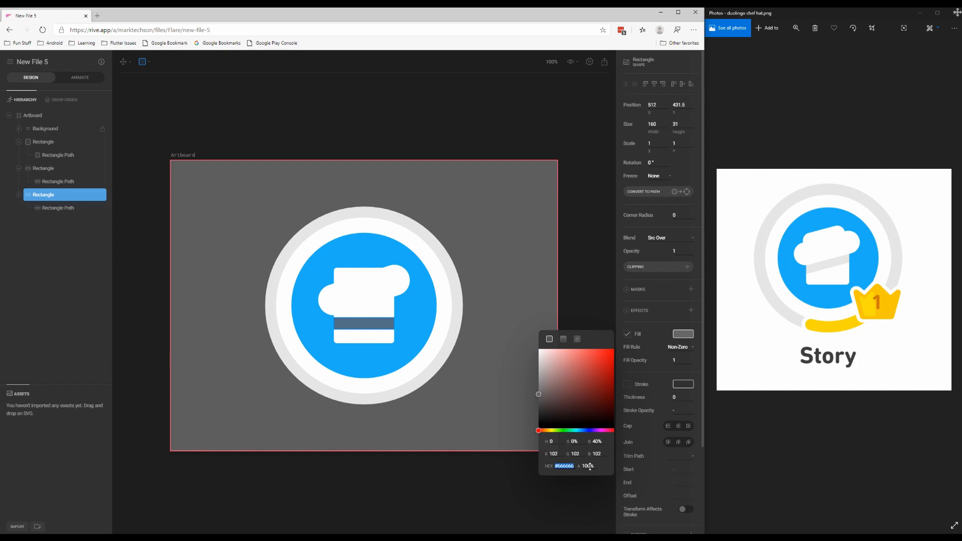
{"action": "left_click_drag", "start_coordinate": [542, 394], "coordinate": [521, 441]}
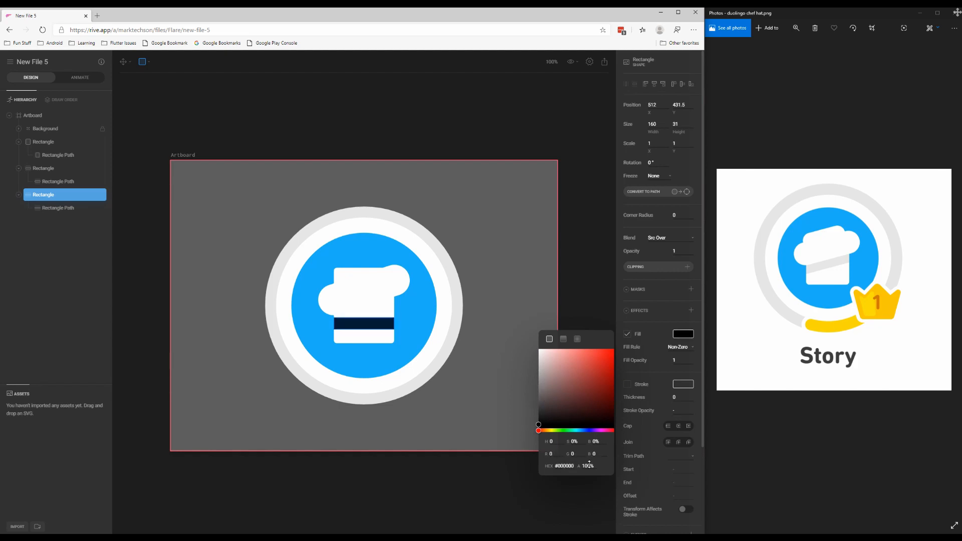
{"action": "left_click_drag", "start_coordinate": [584, 465], "coordinate": [583, 498]}
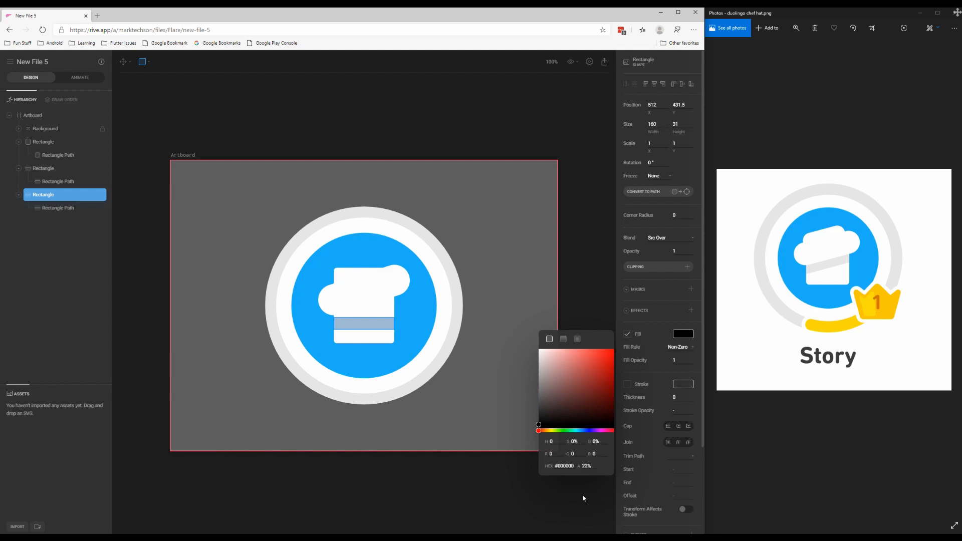
{"action": "left_click", "coordinate": [505, 267]}
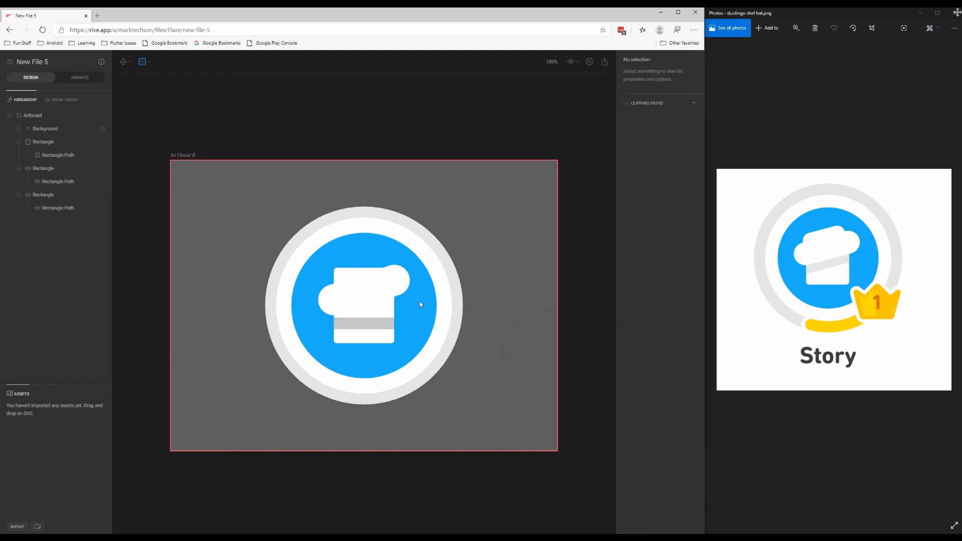
Match the grey band's rotation to the tilted rounded rectangle by setting it to -17.8°
{"action": "left_click", "coordinate": [375, 323]}
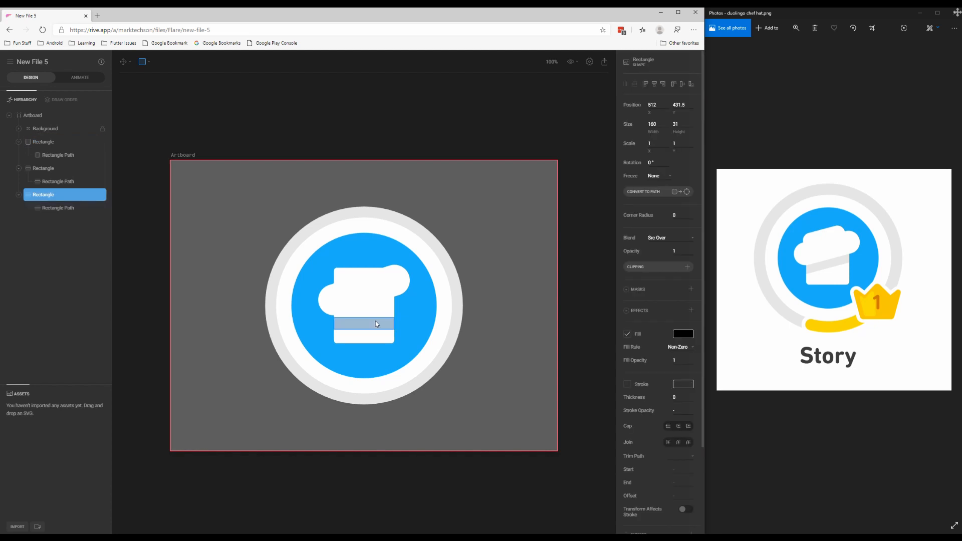
{"action": "left_click", "coordinate": [385, 290]}
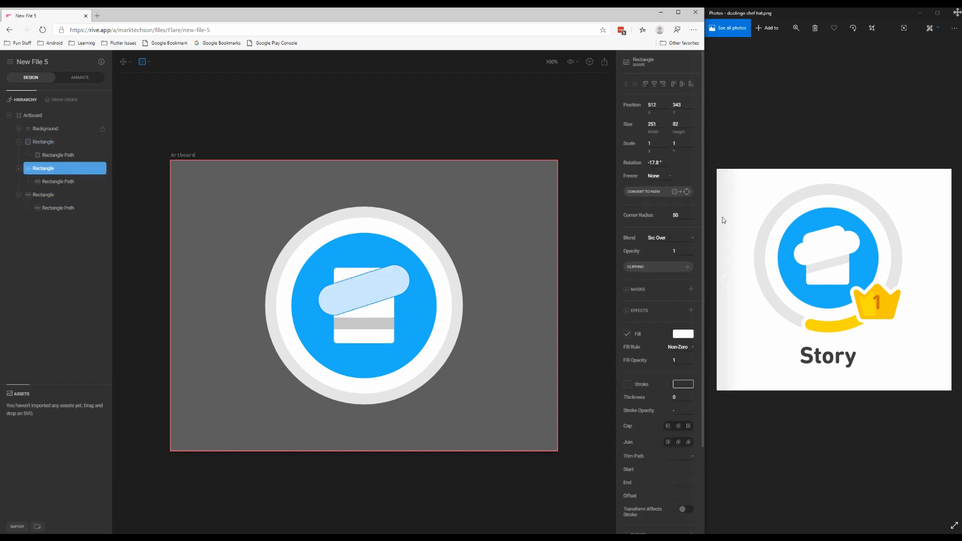
{"action": "left_click", "coordinate": [655, 163]}
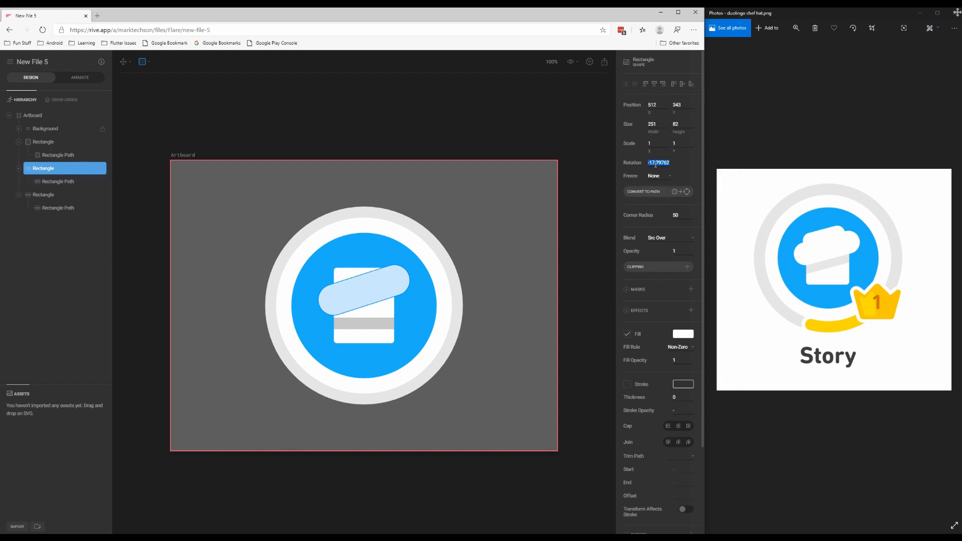
{"action": "left_click", "coordinate": [654, 175]}
{"action": "left_click", "coordinate": [368, 326]}
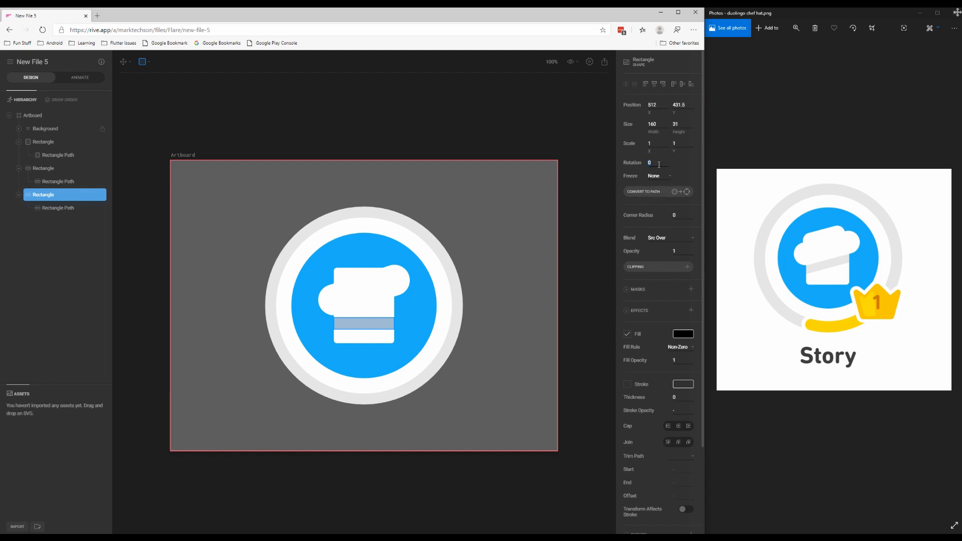
{"action": "type", "text": "-17.8"}
{"action": "key", "text": "Return"}
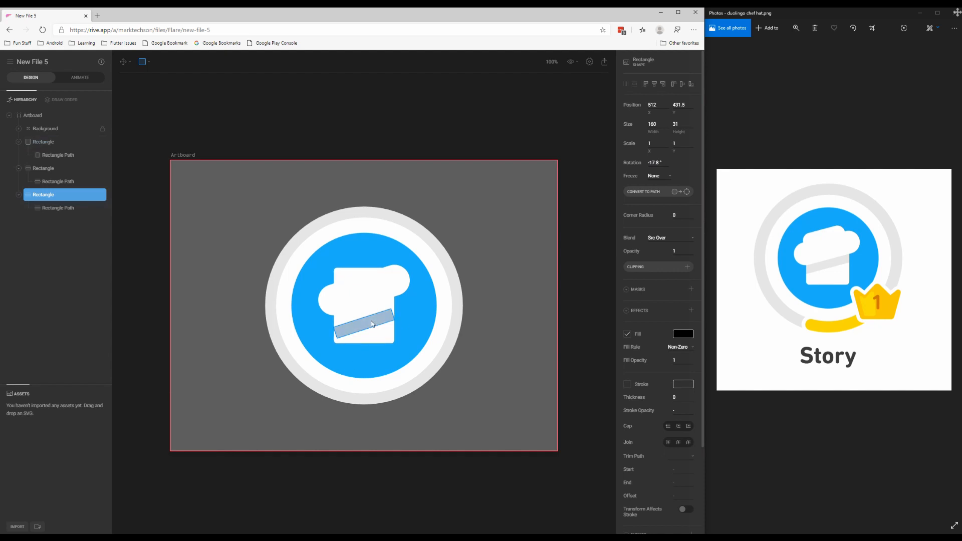
Nudge the tilted grey band straight up against the rounded rectangle's lower edge, to about Y 403.5
{"action": "key", "text": "Up"}
{"action": "key", "text": "Up"}
{"action": "key", "text": "Up"}
{"action": "key", "text": "Up"}
{"action": "key", "text": "Up"}
{"action": "key", "text": "Up"}
{"action": "key", "text": "Up"}
{"action": "key", "text": "Up"}
{"action": "key", "text": "Up"}
{"action": "key", "text": "Up"}
{"action": "key", "text": "Up"}
{"action": "key", "text": "Up"}
{"action": "key", "text": "Up"}
{"action": "key", "text": "Up"}
{"action": "key", "text": "Up"}
{"action": "key", "text": "Up"}
{"action": "key", "text": "Up"}
{"action": "key", "text": "Up"}
{"action": "key", "text": "Up"}
{"action": "key", "text": "Up"}
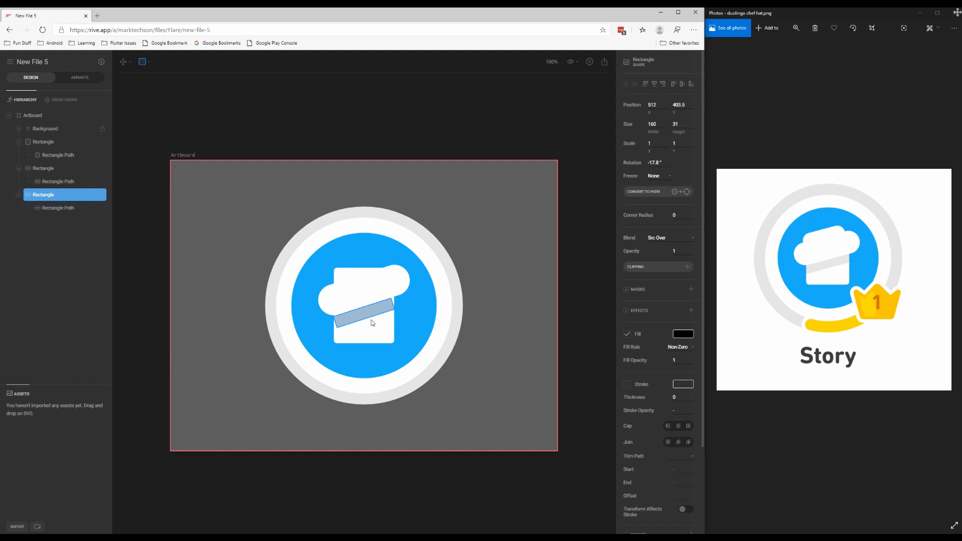
{"action": "left_click", "coordinate": [521, 290]}
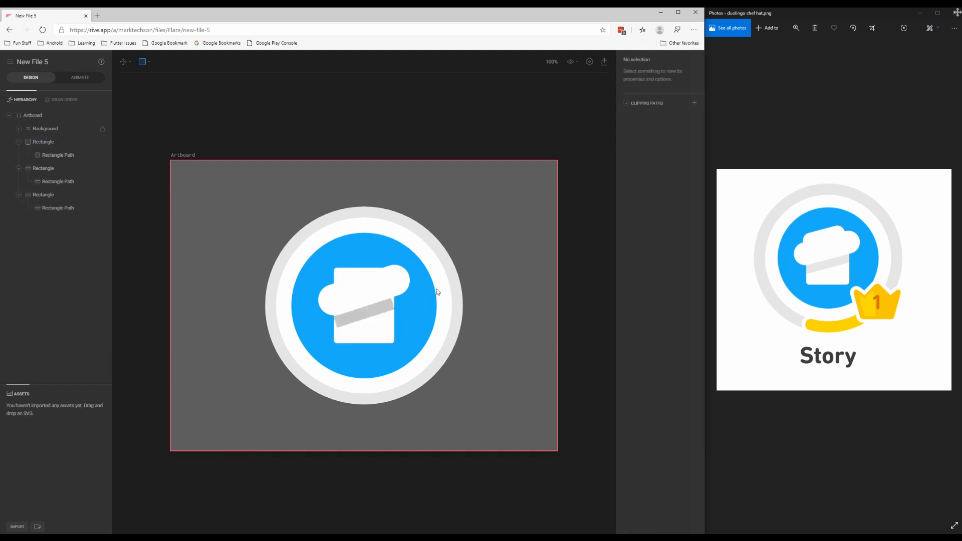
Turn on the stroke of the white tilted rounded rectangle and colour it red as a visible outline
{"action": "left_click", "coordinate": [404, 283]}
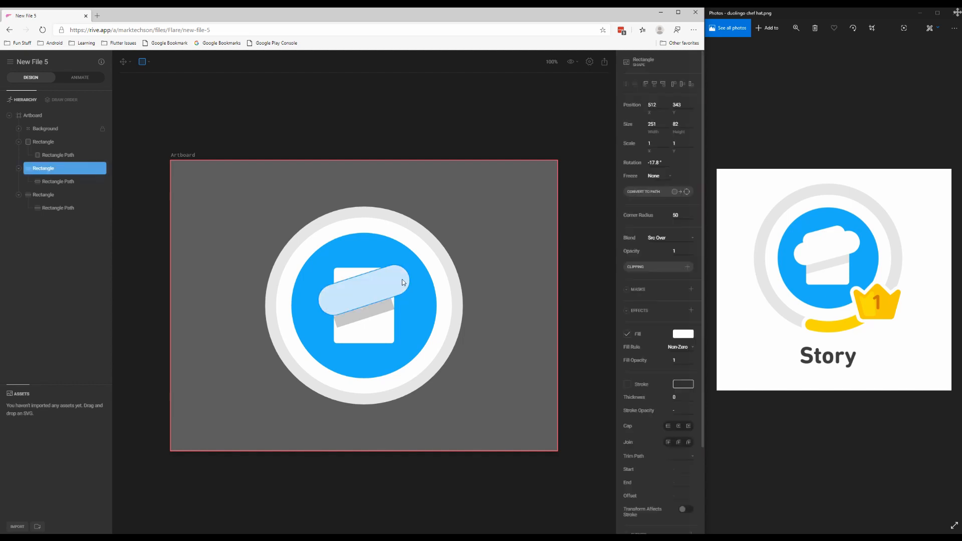
{"action": "left_click", "coordinate": [628, 383]}
{"action": "left_click", "coordinate": [675, 385]}
{"action": "left_click_drag", "start_coordinate": [575, 434], "coordinate": [623, 396]}
{"action": "left_click", "coordinate": [596, 333]}
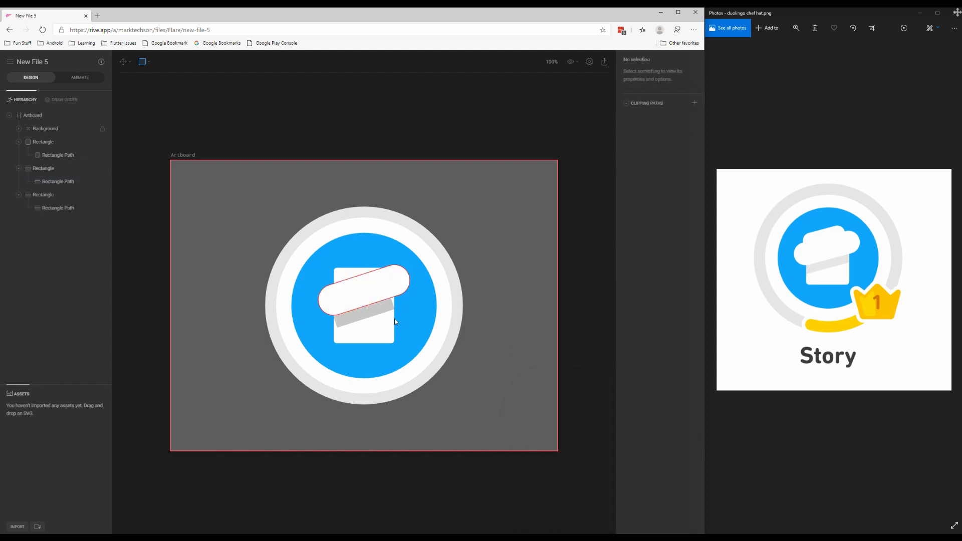
Nudge the grey band to X 513, Y 402.5 and widen it to about 187 px past the hat base's sides
{"action": "left_click", "coordinate": [383, 310]}
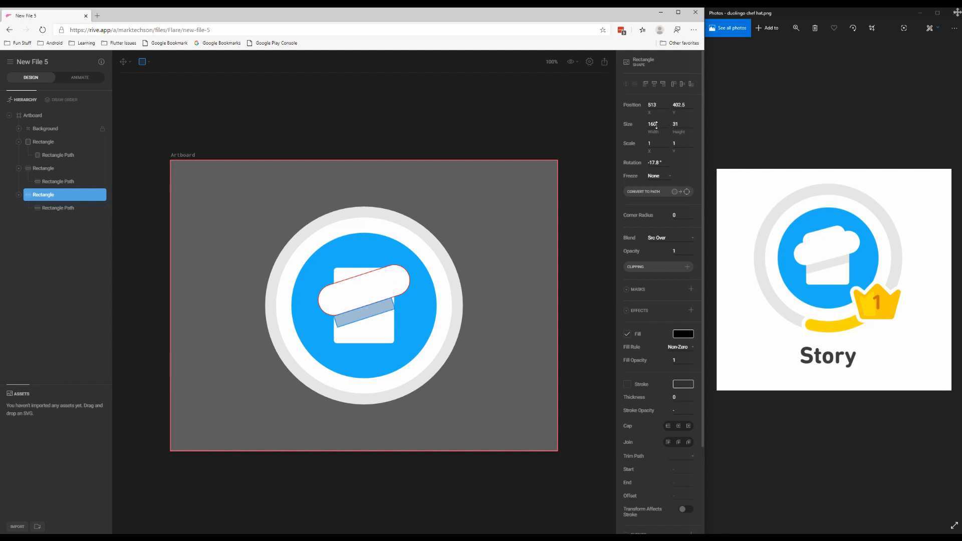
{"action": "left_click_drag", "start_coordinate": [657, 126], "coordinate": [658, 120]}
{"action": "left_click", "coordinate": [565, 307]}
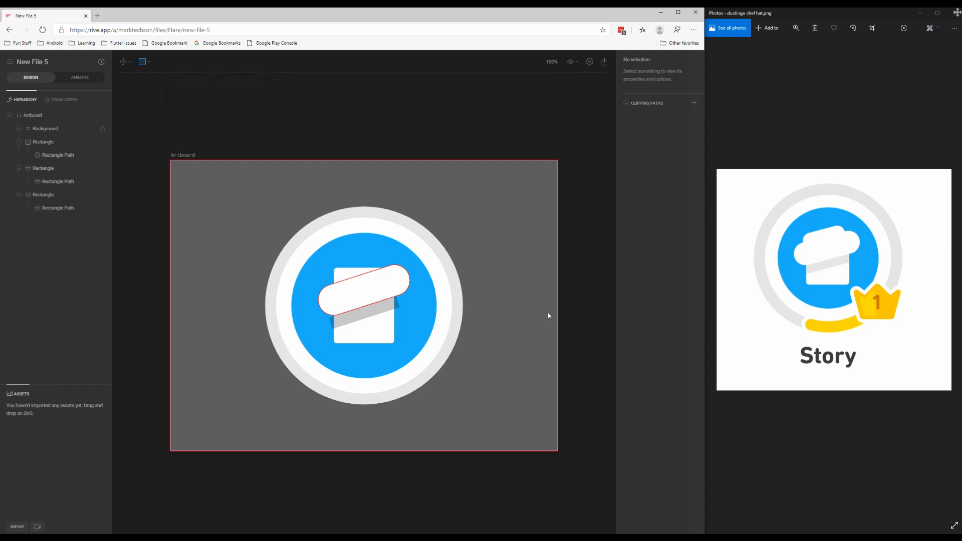
Mask the grey band with the hat's white base rectangle and nudge the band up to about Y 400.5
{"action": "left_click", "coordinate": [385, 307]}
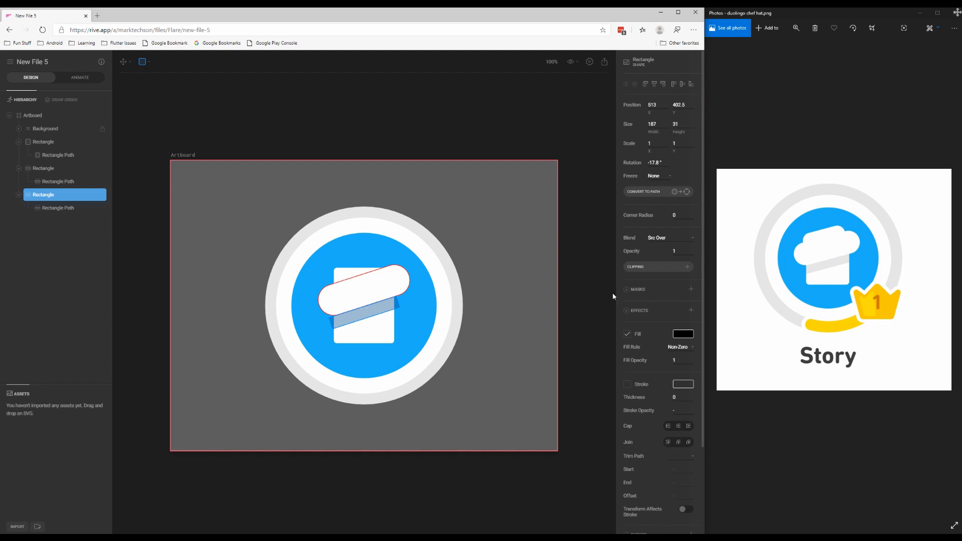
{"action": "left_click", "coordinate": [692, 290]}
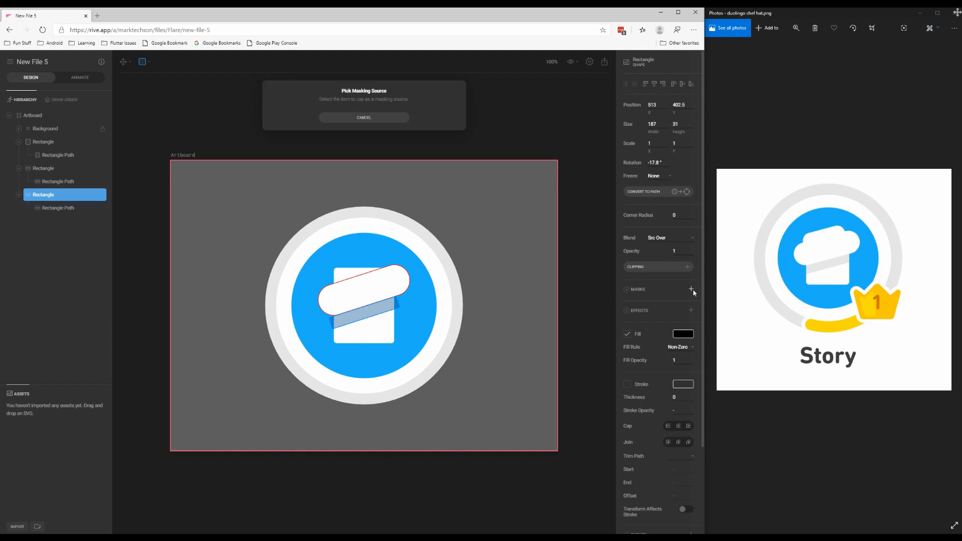
{"action": "left_click", "coordinate": [389, 337]}
{"action": "left_click", "coordinate": [535, 308]}
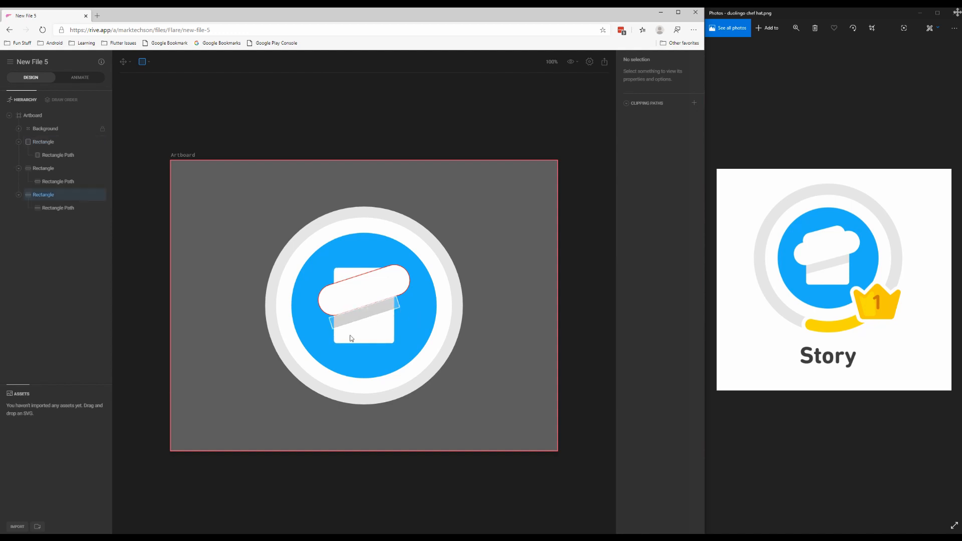
{"action": "left_click", "coordinate": [388, 304]}
{"action": "left_click", "coordinate": [139, 309]}
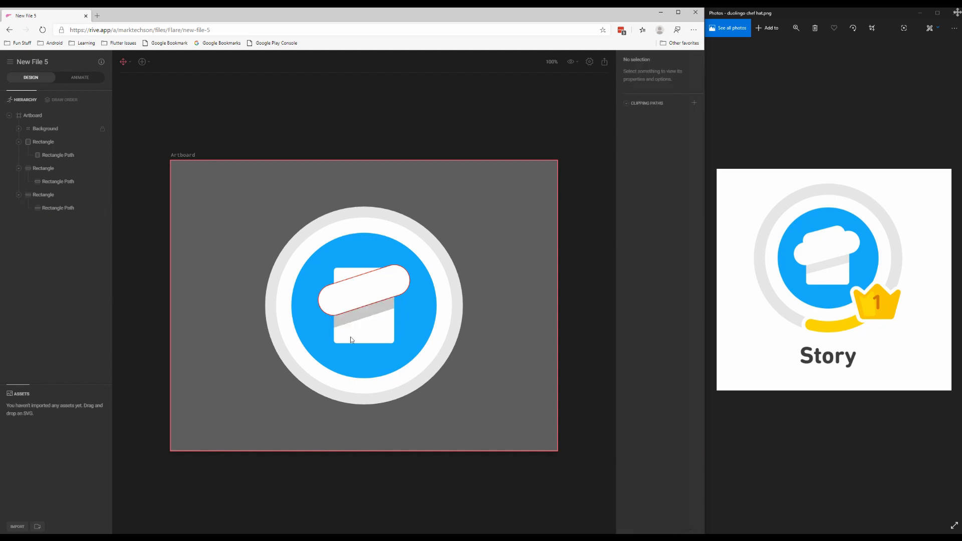
Lower the alpha of the masked band's black fill to 0%
{"action": "left_click", "coordinate": [340, 323]}
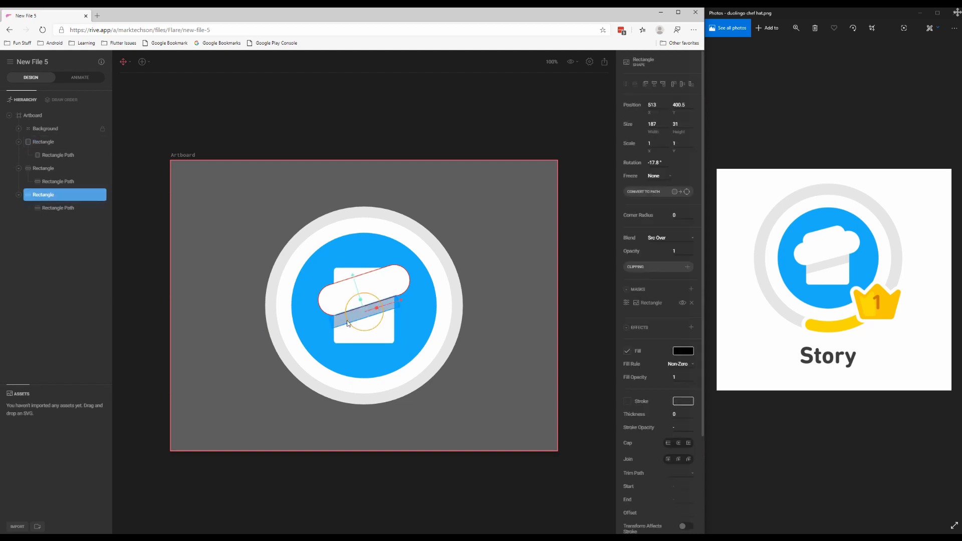
{"action": "left_click", "coordinate": [679, 353]}
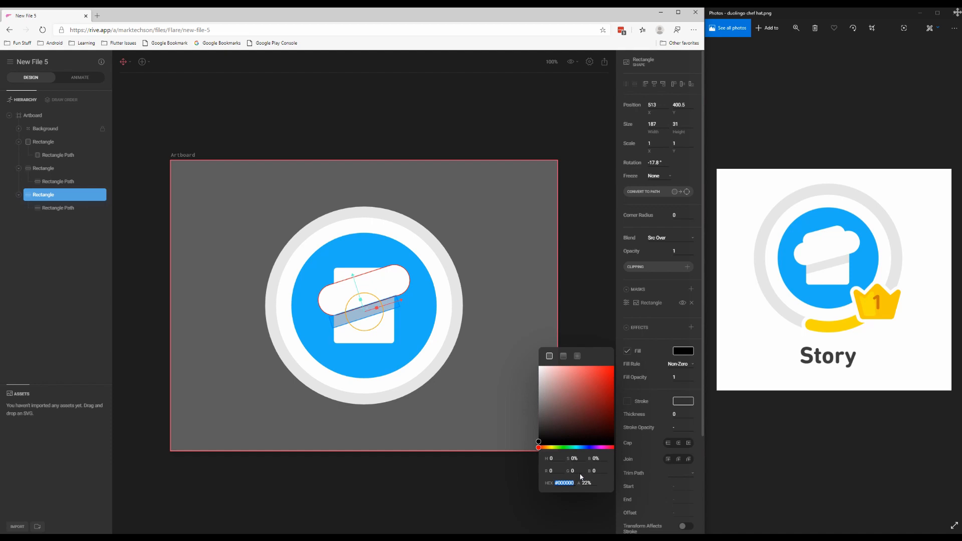
{"action": "left_click_drag", "start_coordinate": [586, 481], "coordinate": [588, 490]}
{"action": "left_click", "coordinate": [504, 262]}
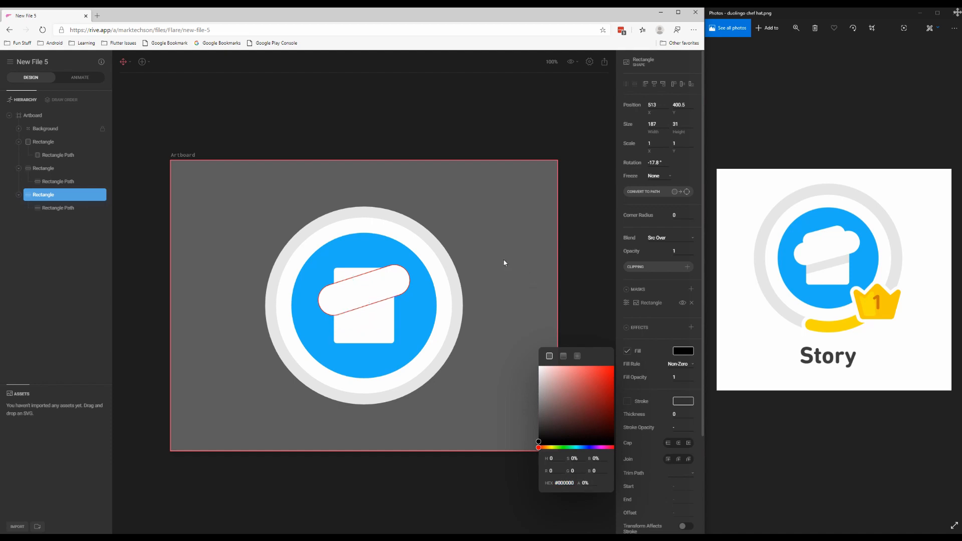
Set the masked band's fill to light grey, #E6E6E6, at 100% alpha
{"action": "left_click", "coordinate": [359, 318]}
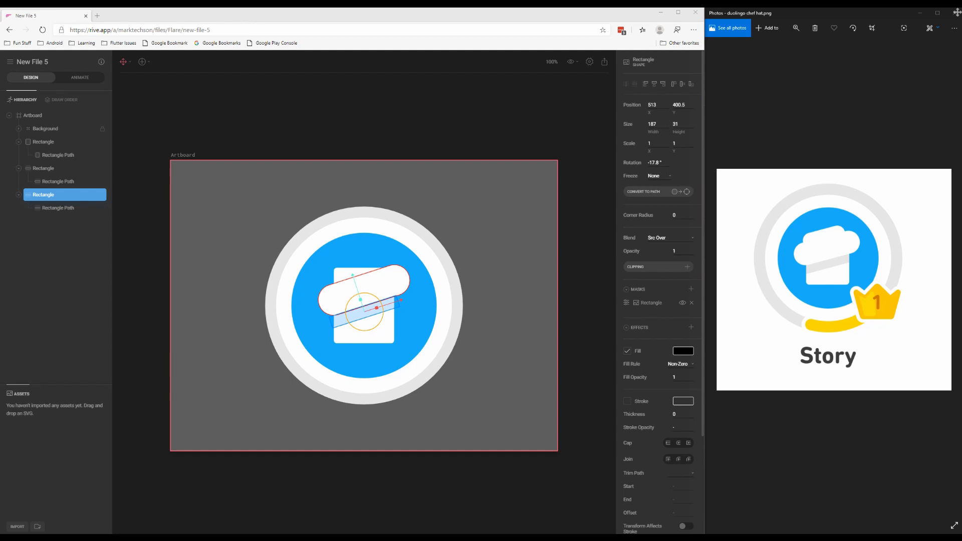
{"action": "left_click", "coordinate": [686, 351]}
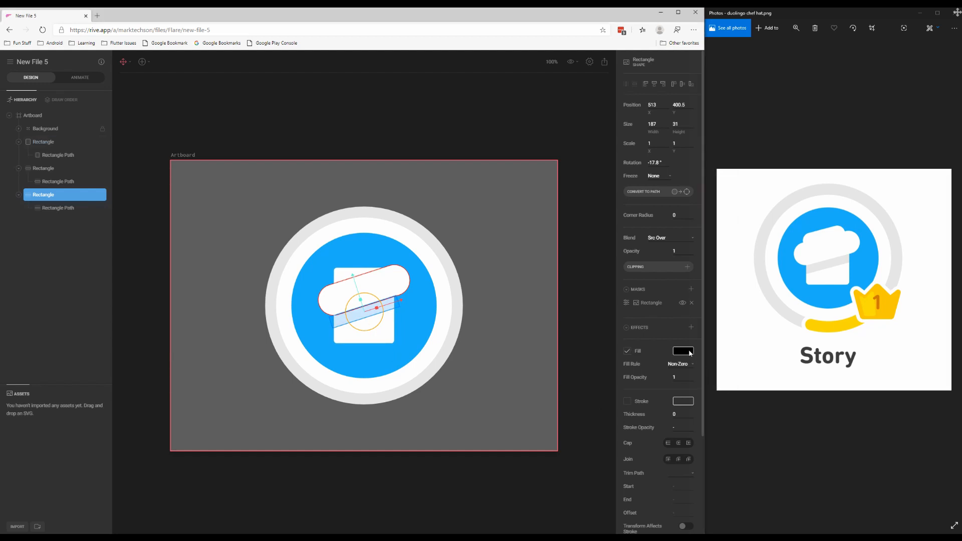
{"action": "left_click_drag", "start_coordinate": [584, 480], "coordinate": [572, 368]}
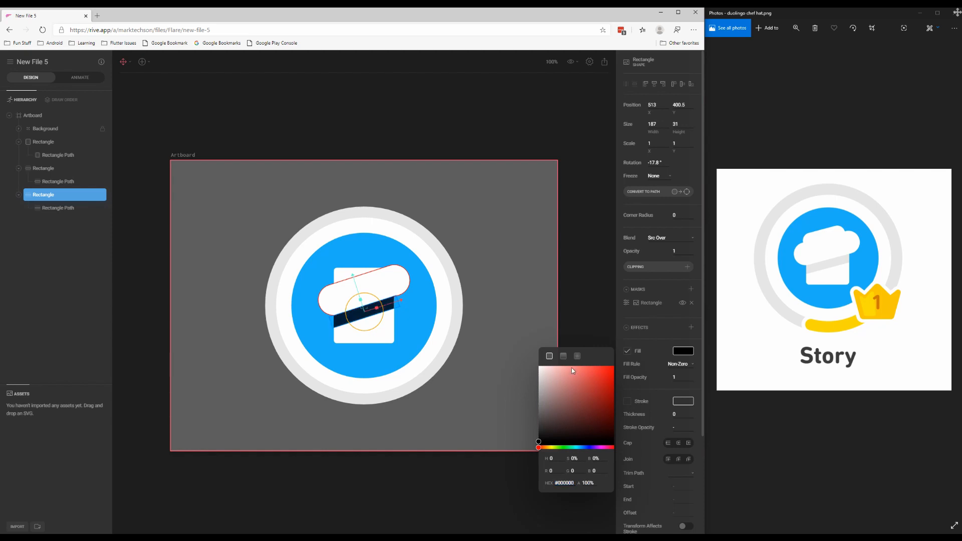
{"action": "left_click", "coordinate": [571, 484]}
{"action": "type", "text": "#E6E6E6"}
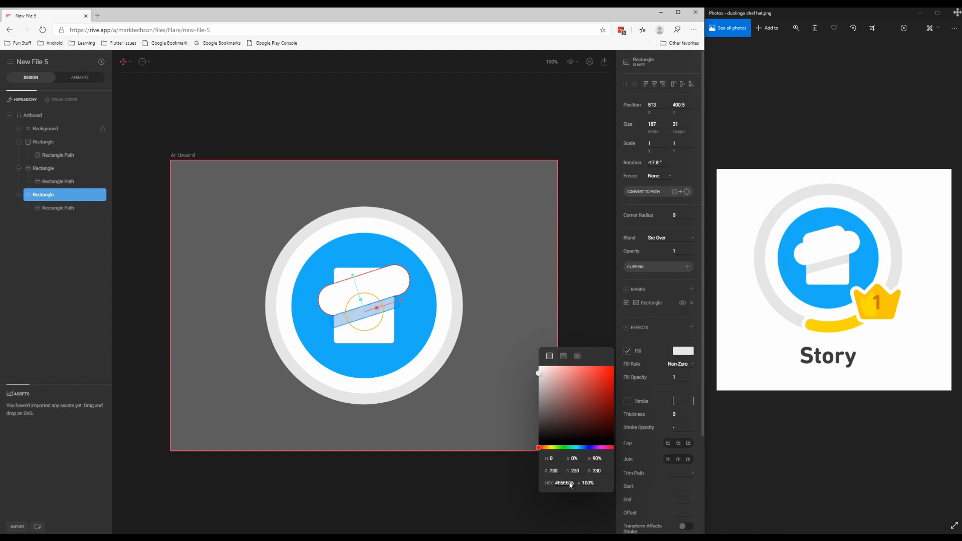
{"action": "left_click", "coordinate": [514, 268]}
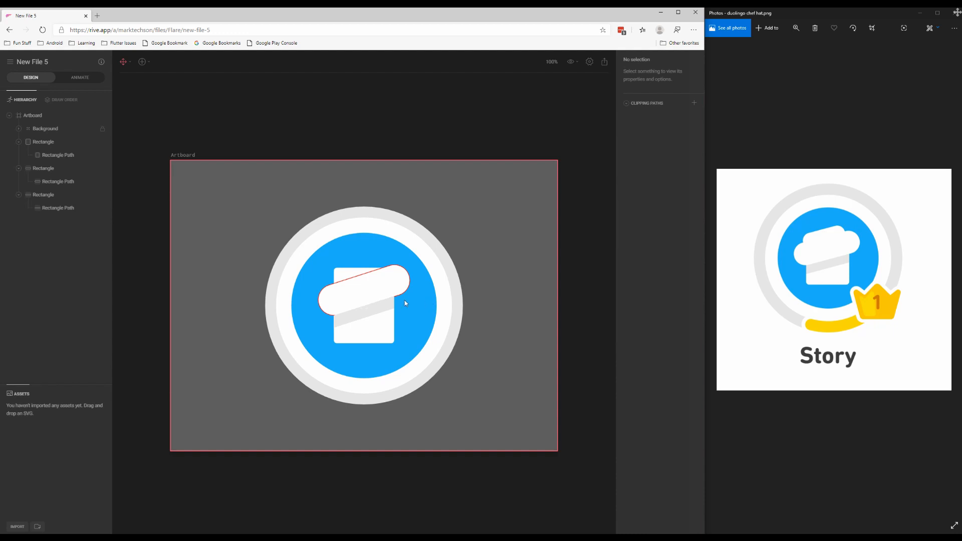
Turn off the red stroke on the tilted rounded rectangle
{"action": "left_click", "coordinate": [386, 299]}
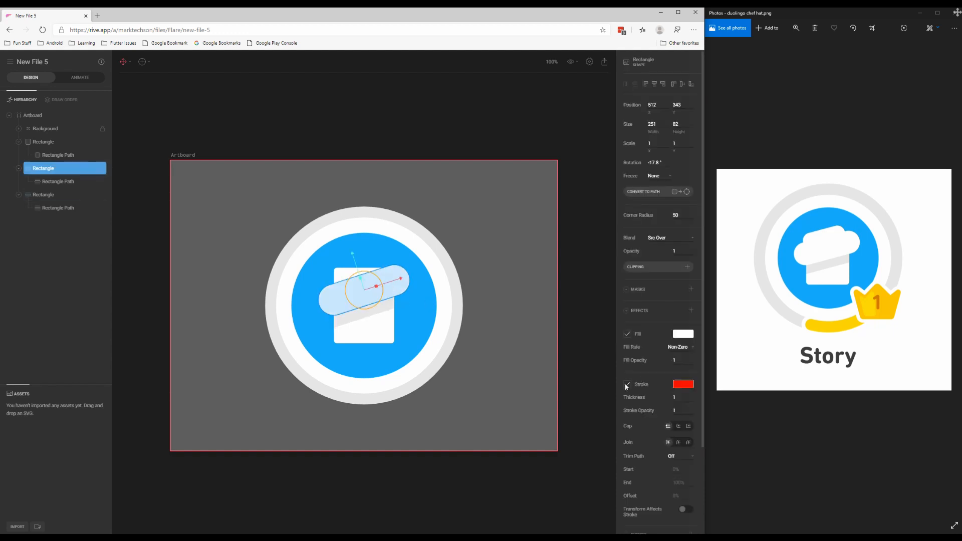
{"action": "left_click", "coordinate": [627, 385]}
{"action": "left_click", "coordinate": [600, 370]}
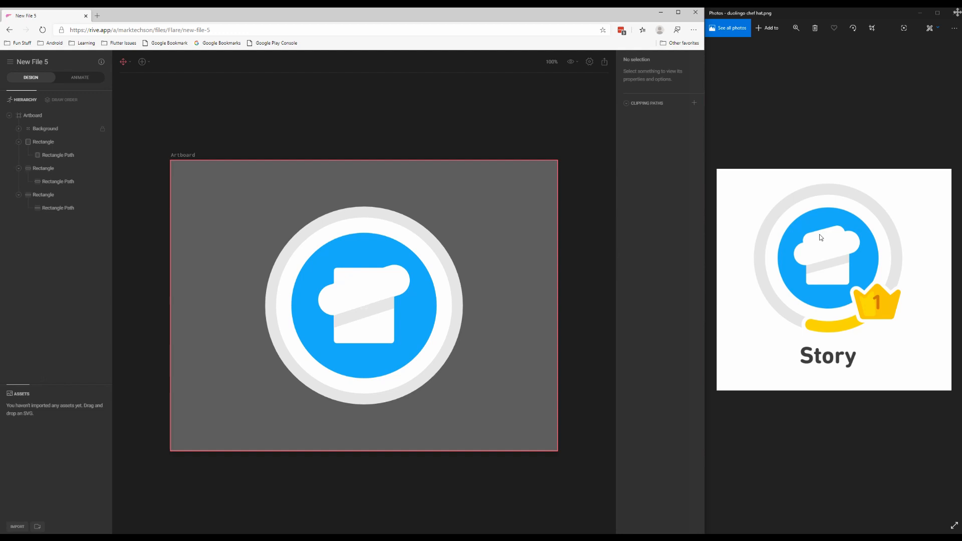
Duplicate the tilted rounded rectangle and move the copy up along its own vertical axis to about X 492, Y 281
{"action": "left_click", "coordinate": [362, 296]}
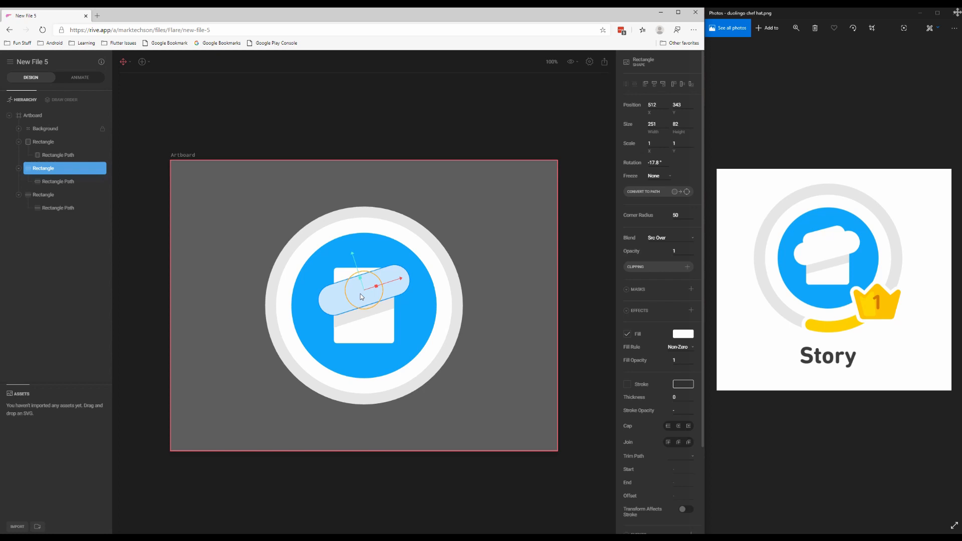
{"action": "key", "text": "ctrl+d"}
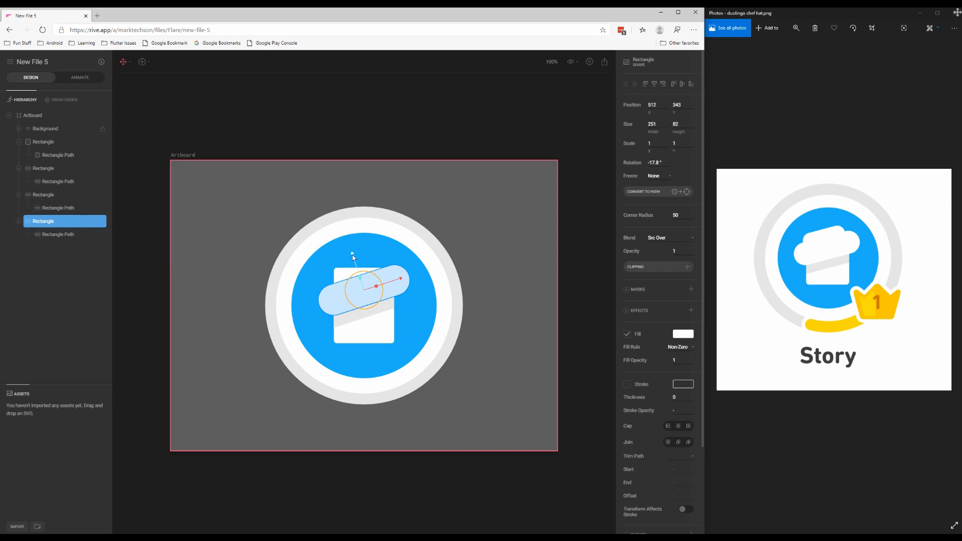
{"action": "left_click_drag", "start_coordinate": [353, 257], "coordinate": [344, 232]}
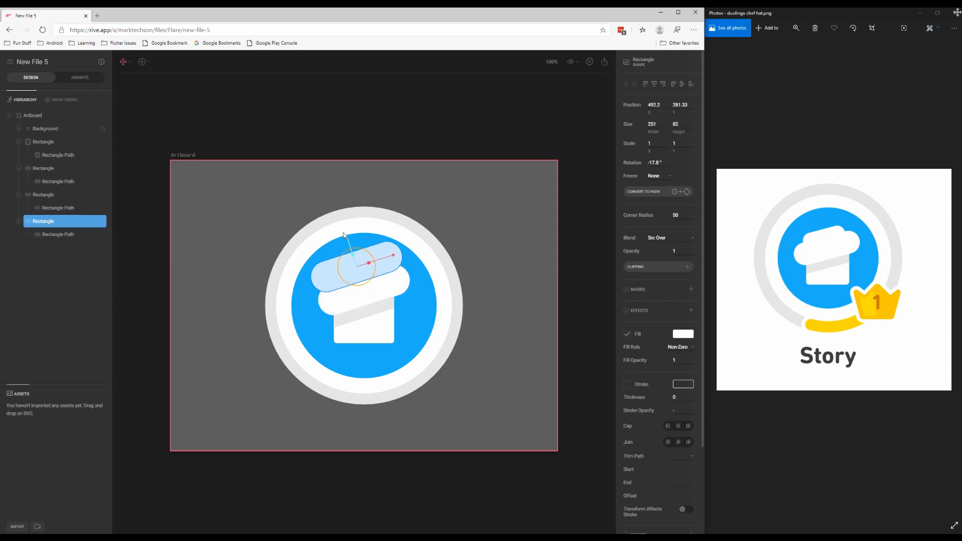
Turn on the stroke of the duplicated rounded rectangle and colour it red
{"action": "left_click", "coordinate": [627, 384]}
{"action": "left_click", "coordinate": [674, 386]}
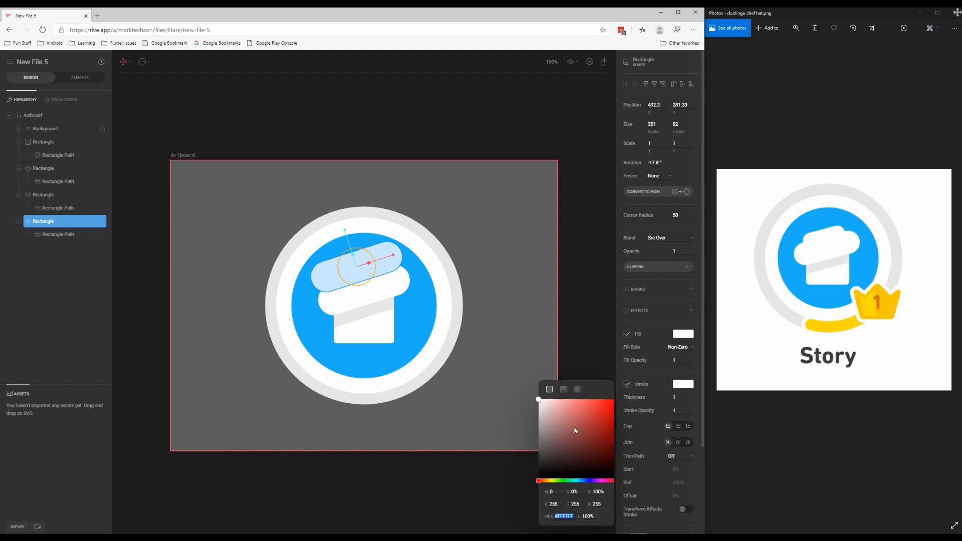
{"action": "left_click_drag", "start_coordinate": [575, 431], "coordinate": [614, 399]}
Rename the duplicated rounded rectangle as Top Most Section of Hat and show the artboard's draw order
{"action": "left_click", "coordinate": [48, 224]}
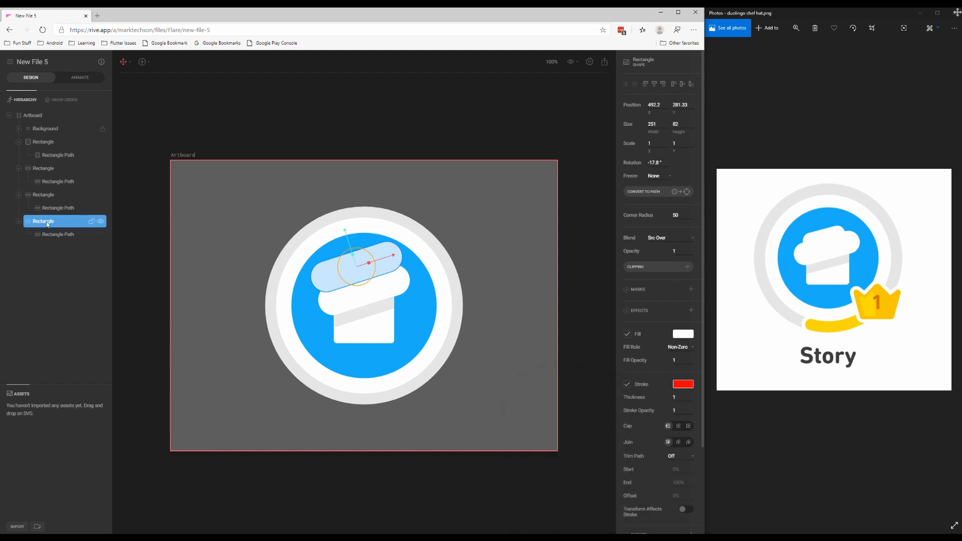
{"action": "double_click", "coordinate": [47, 224]}
{"action": "type", "text": "Top Most Section of Hat"}
{"action": "key", "text": "Return"}
{"action": "left_click", "coordinate": [51, 102]}
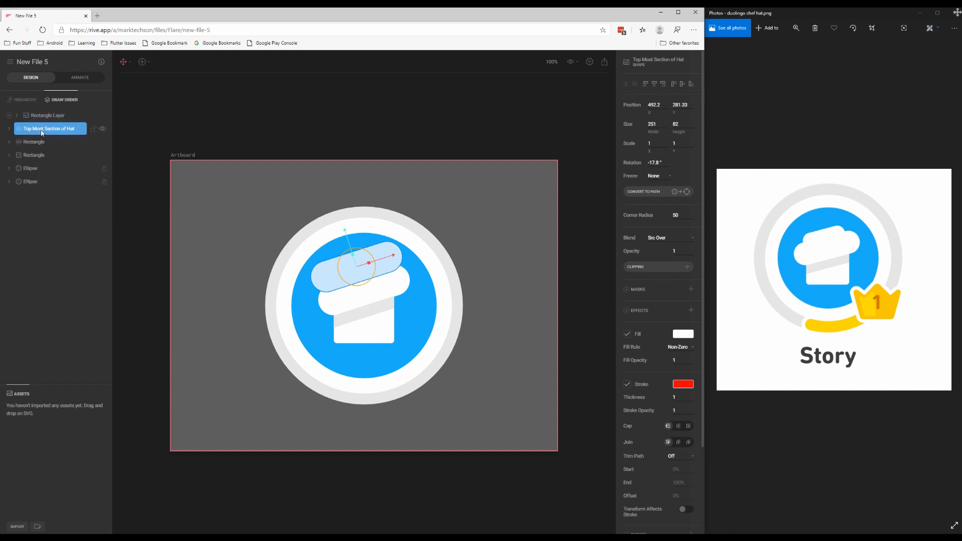
Move Top Most Section of Hat behind the other tilted rounded rectangle in the draw order, and return to the hierarchy view
{"action": "left_click_drag", "start_coordinate": [41, 129], "coordinate": [39, 150]}
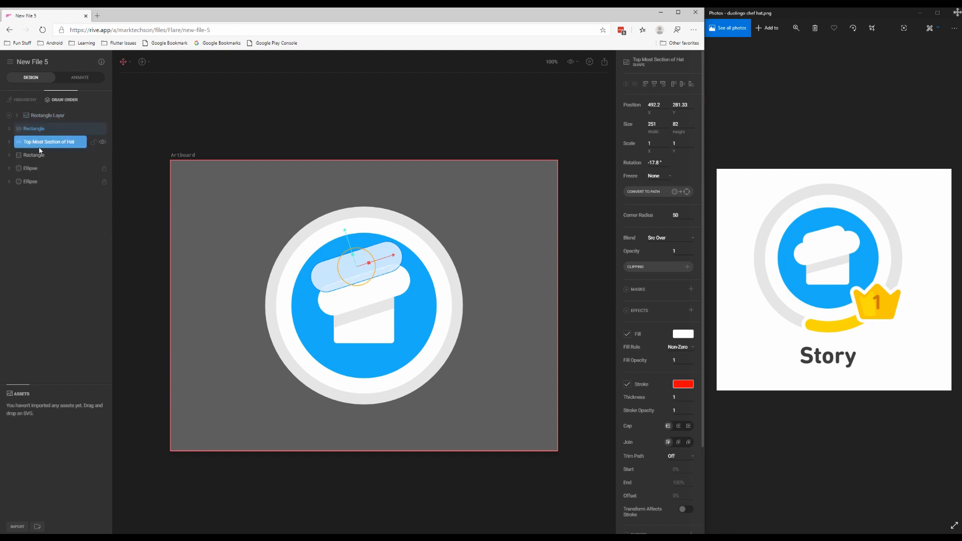
{"action": "left_click", "coordinate": [301, 313]}
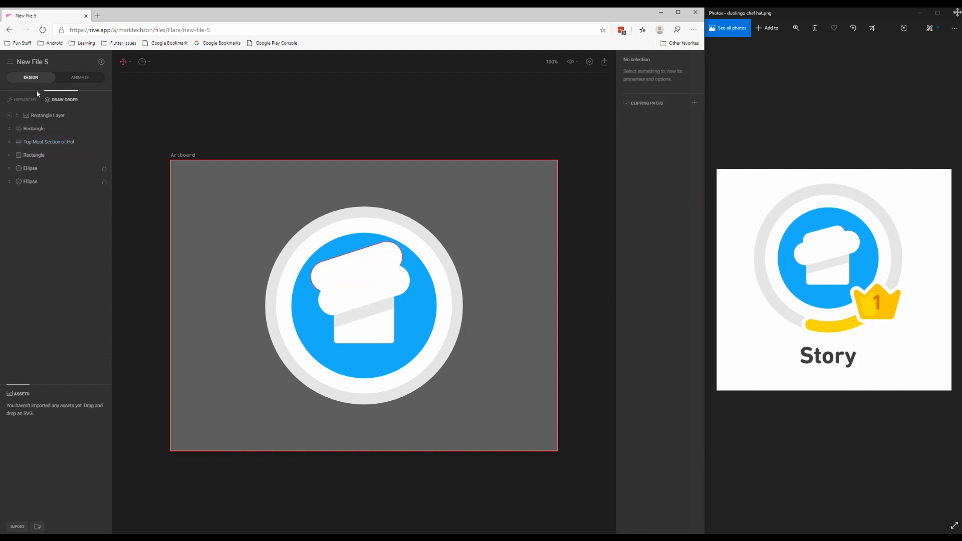
{"action": "left_click", "coordinate": [26, 101]}
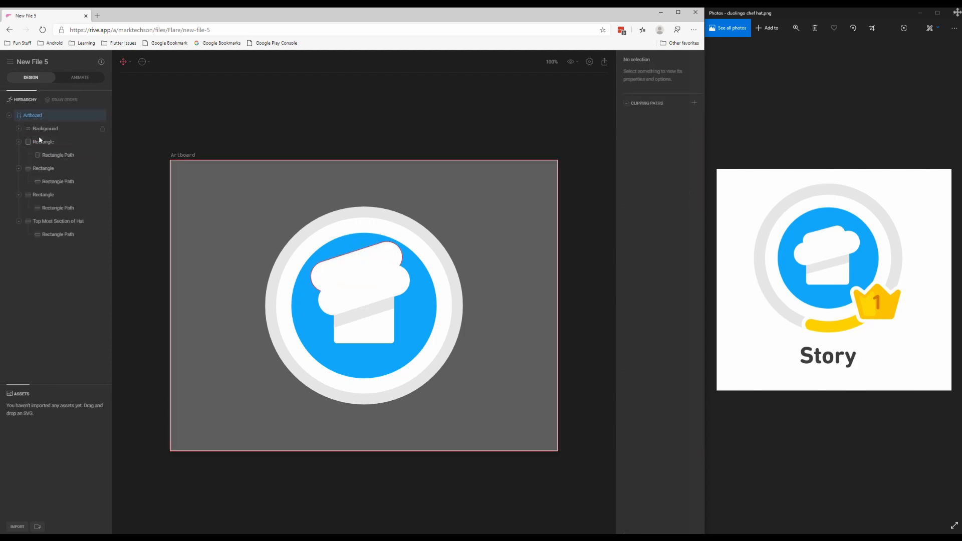
Narrow Top Most Section of Hat to a width of 194 and lower it along its own vertical axis to about X 503, Y 314
{"action": "left_click", "coordinate": [75, 221]}
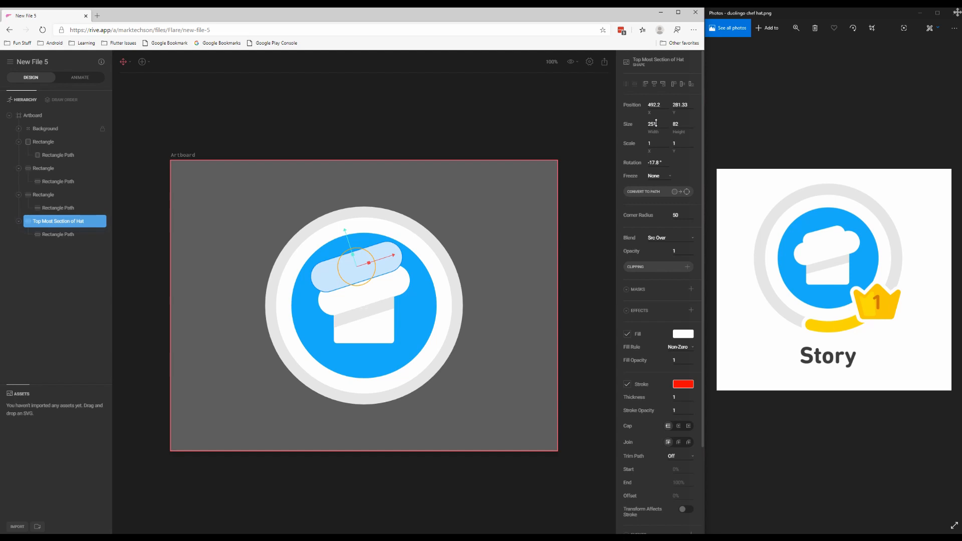
{"action": "left_click_drag", "start_coordinate": [655, 124], "coordinate": [656, 144]}
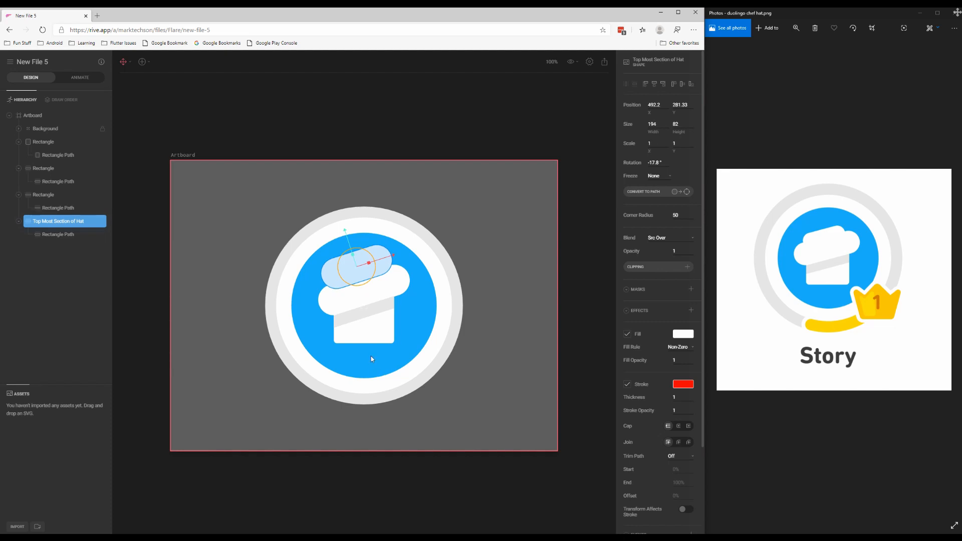
{"action": "left_click_drag", "start_coordinate": [345, 231], "coordinate": [350, 242]}
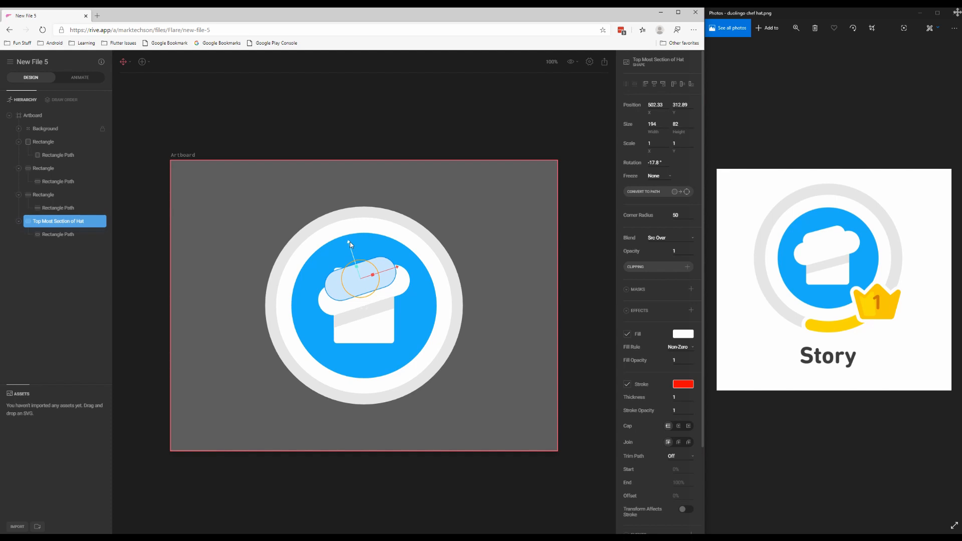
{"action": "left_click_drag", "start_coordinate": [349, 242], "coordinate": [351, 243]}
{"action": "left_click", "coordinate": [477, 230]}
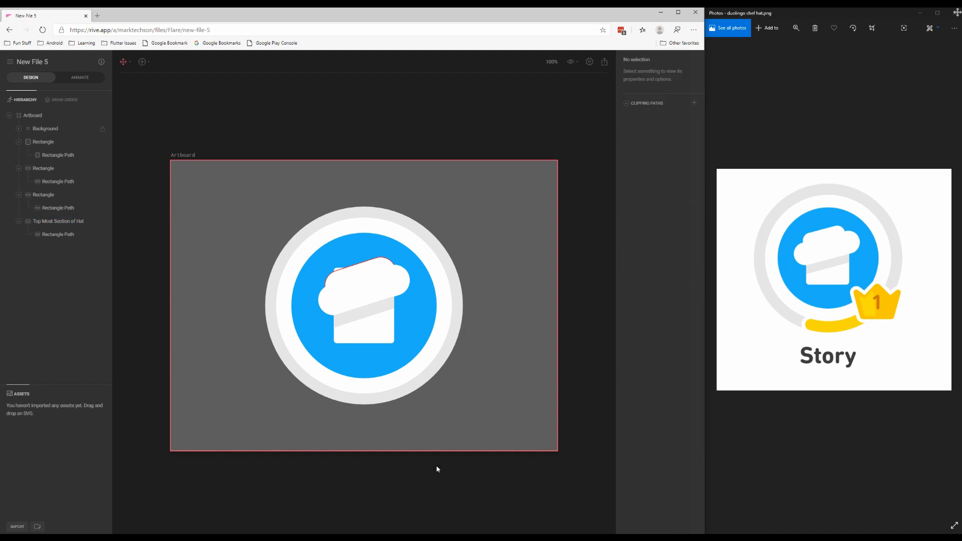
Turn off the red stroke of Top Most Section of Hat and set its corner radius to 30
{"action": "left_click", "coordinate": [374, 265]}
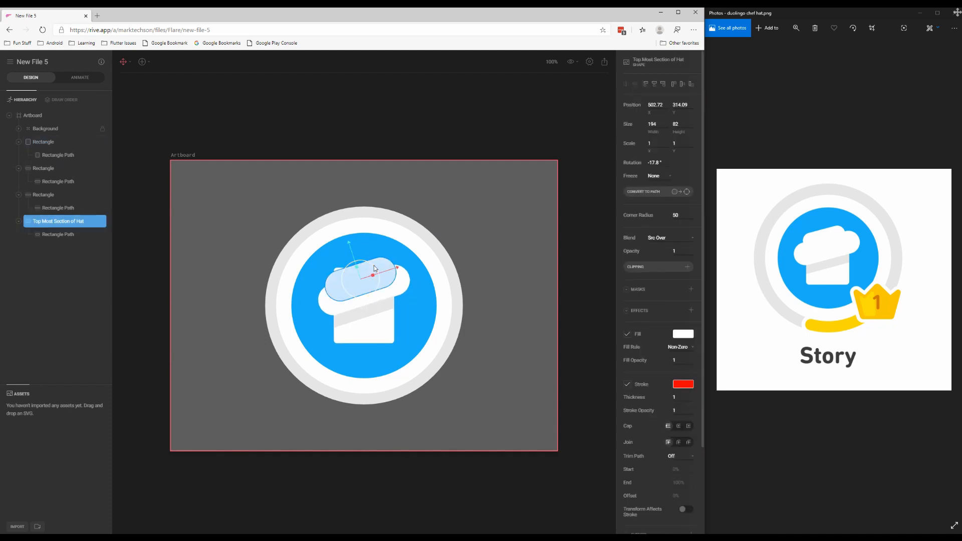
{"action": "left_click", "coordinate": [529, 345]}
{"action": "left_click_drag", "start_coordinate": [681, 217], "coordinate": [681, 223]}
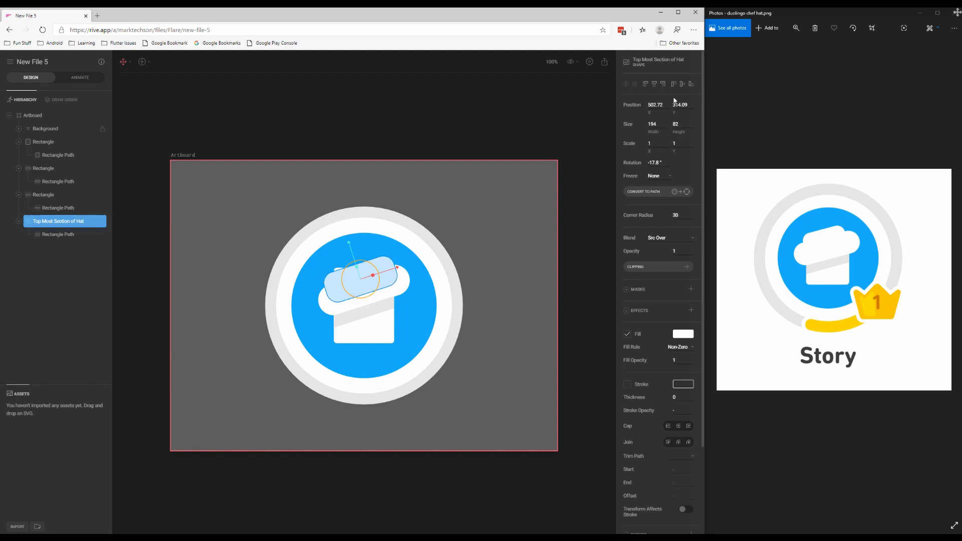
Set the height of Top Most Section of Hat to 70
{"action": "left_click", "coordinate": [674, 119]}
{"action": "type", "text": "40"}
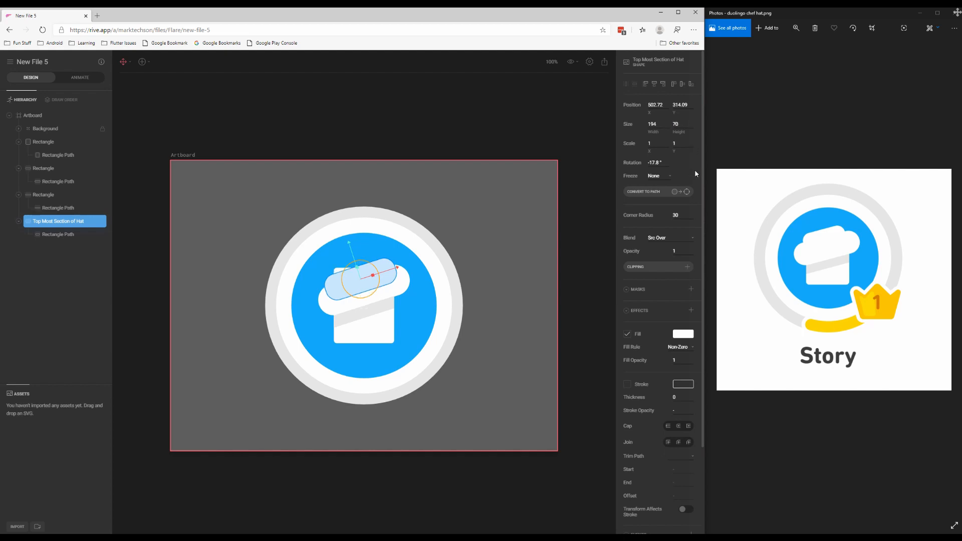
{"action": "left_click", "coordinate": [520, 234]}
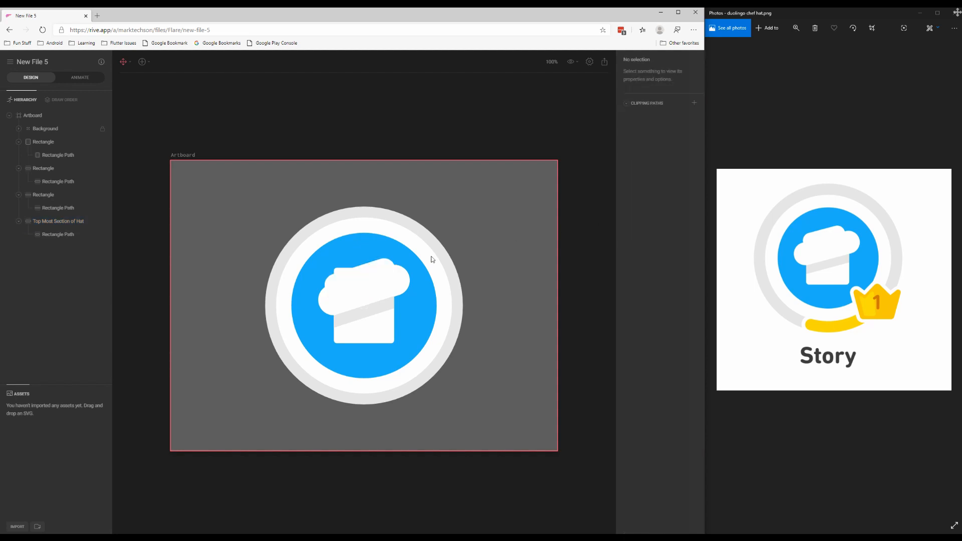
Narrow Top Most Section of Hat further to a width of about 183
{"action": "left_click", "coordinate": [349, 276]}
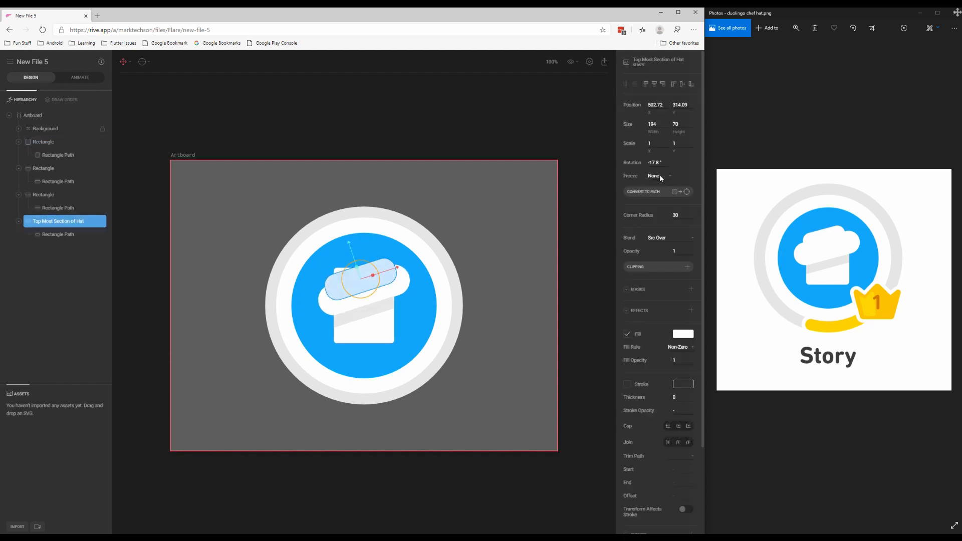
{"action": "double_click", "coordinate": [656, 124]}
{"action": "type", "text": "183"}
{"action": "key", "text": "Return"}
{"action": "key", "text": "Down"}
{"action": "key", "text": "Down"}
{"action": "left_click", "coordinate": [504, 227]}
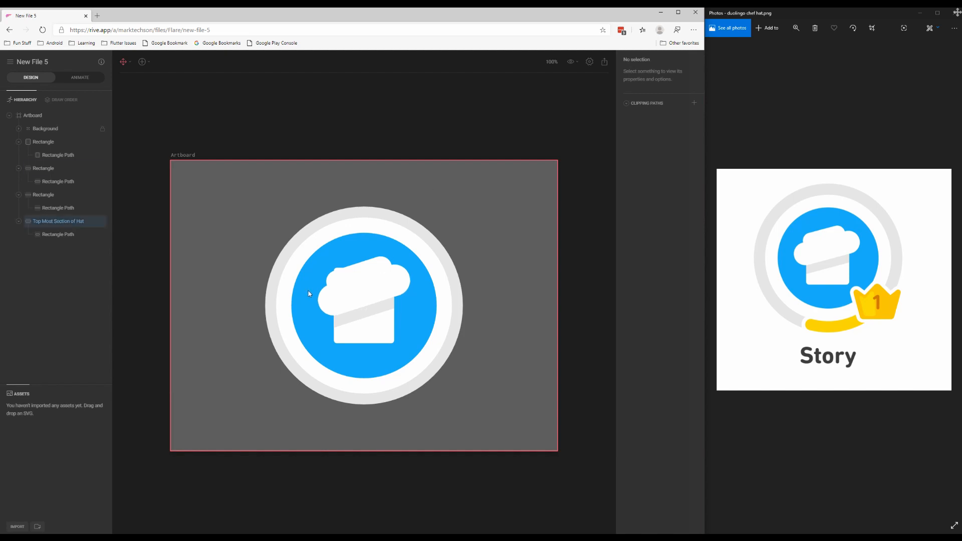
Move the upright white rectangle that forms the hat's base straight down to Y 390 so its upper corner hides behind the topmost section
{"action": "left_click", "coordinate": [336, 271]}
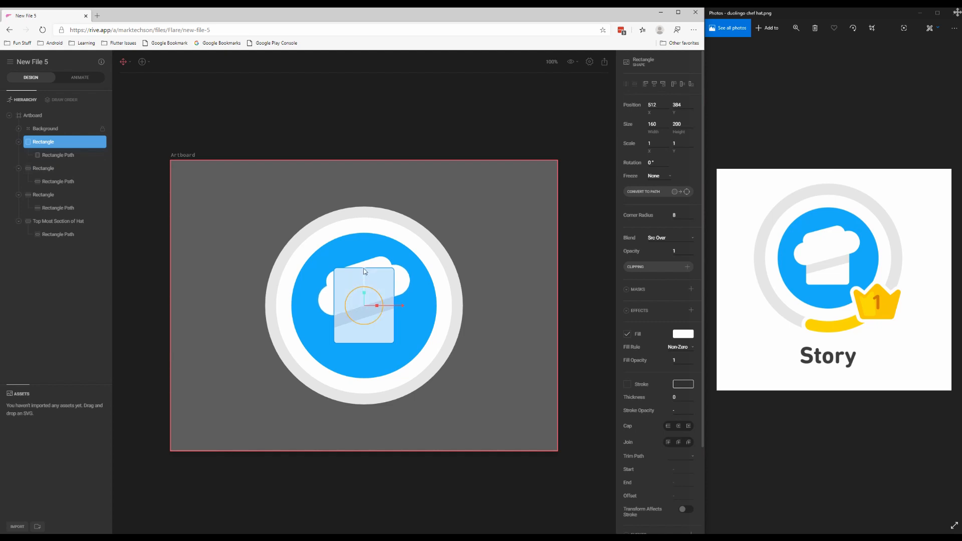
{"action": "left_click_drag", "start_coordinate": [364, 268], "coordinate": [364, 269]}
{"action": "left_click", "coordinate": [475, 382]}
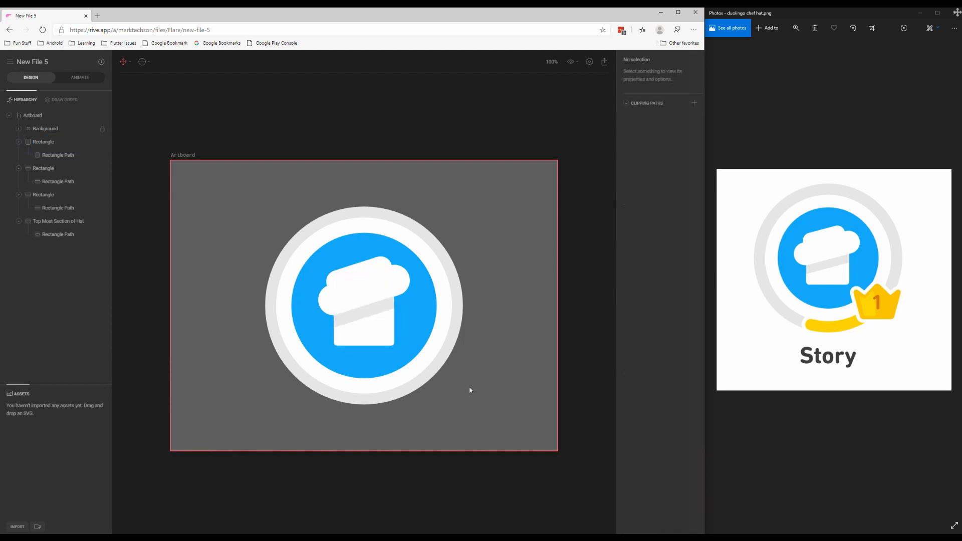
Reduce the height of the hat's upright white base rectangle slightly so its lower edge sits higher
{"action": "left_click", "coordinate": [378, 339]}
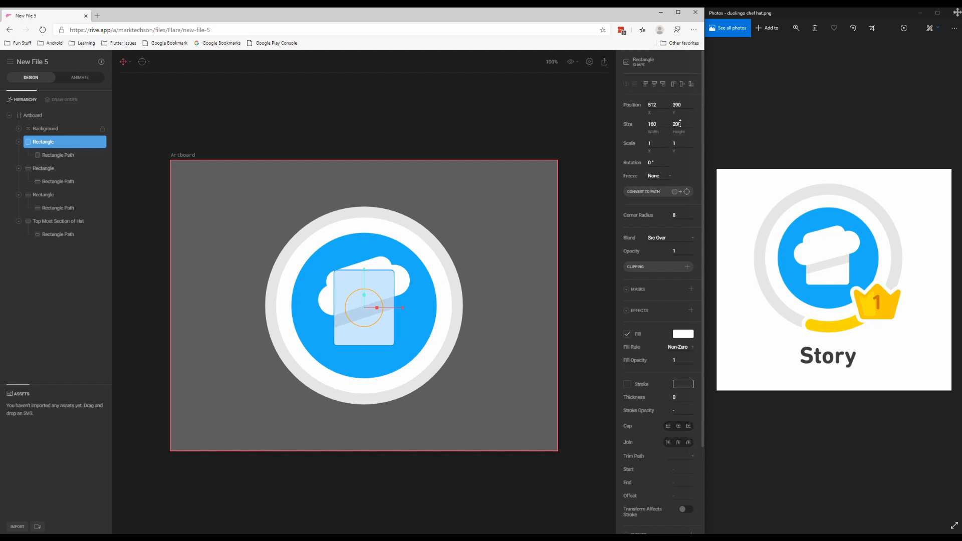
{"action": "left_click_drag", "start_coordinate": [680, 124], "coordinate": [679, 127]}
{"action": "left_click", "coordinate": [508, 228]}
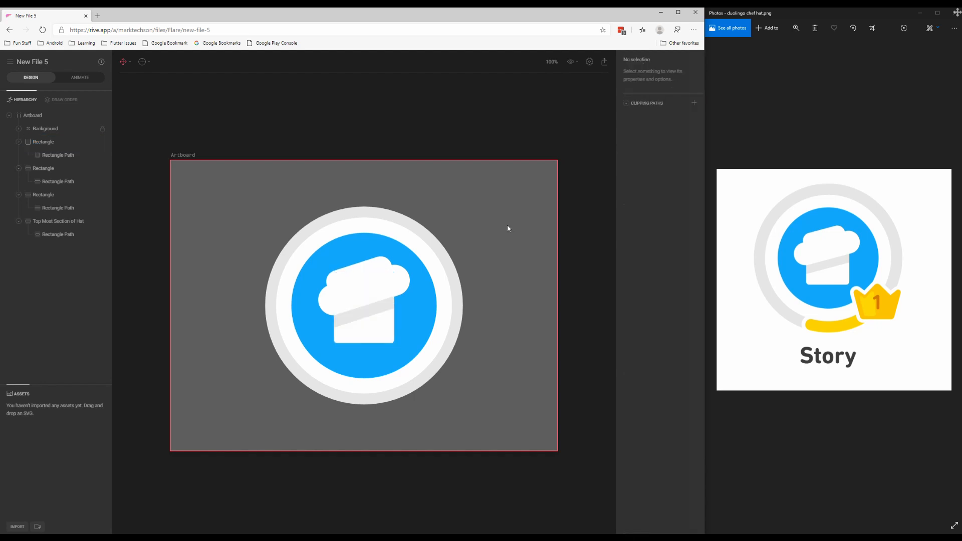